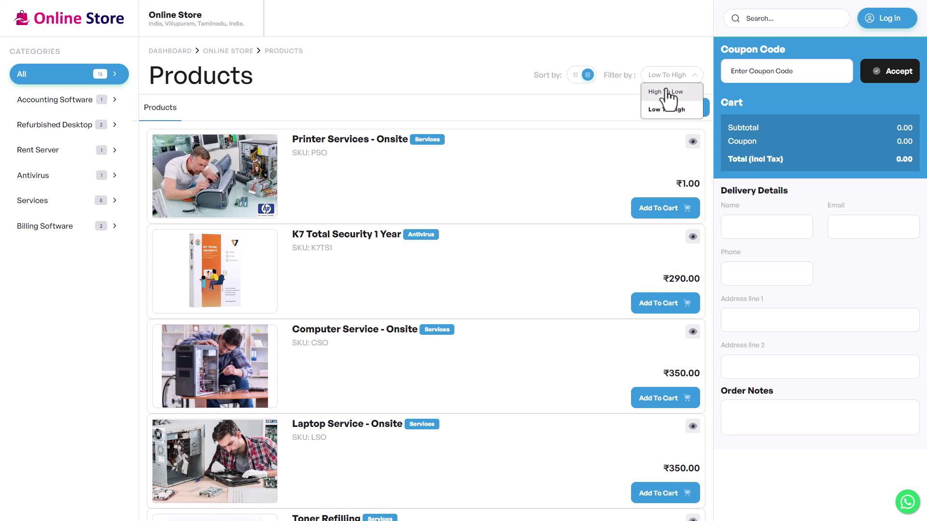
Step: Sort the products by price from high to low and check the Dell OptiPlex 3020 Tower's price with 16GB Ram
click(665, 92)
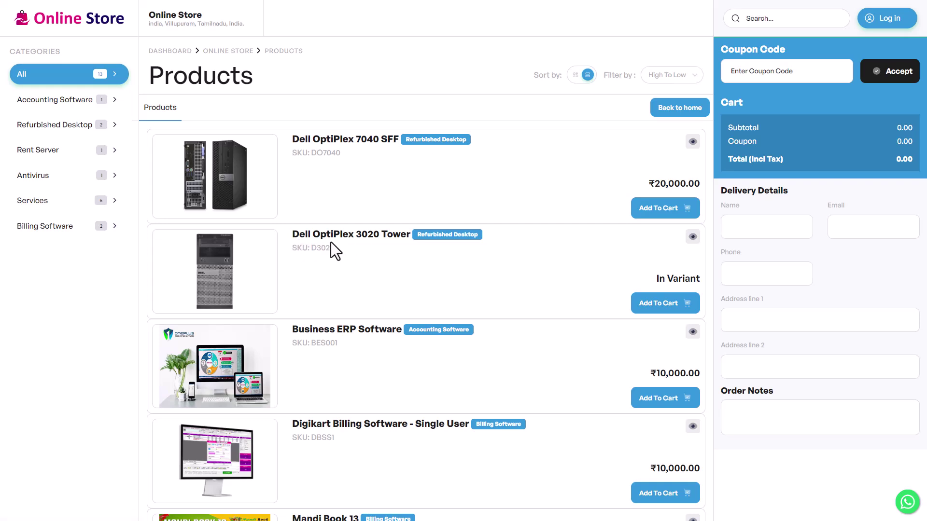
drag(657, 279, 707, 281)
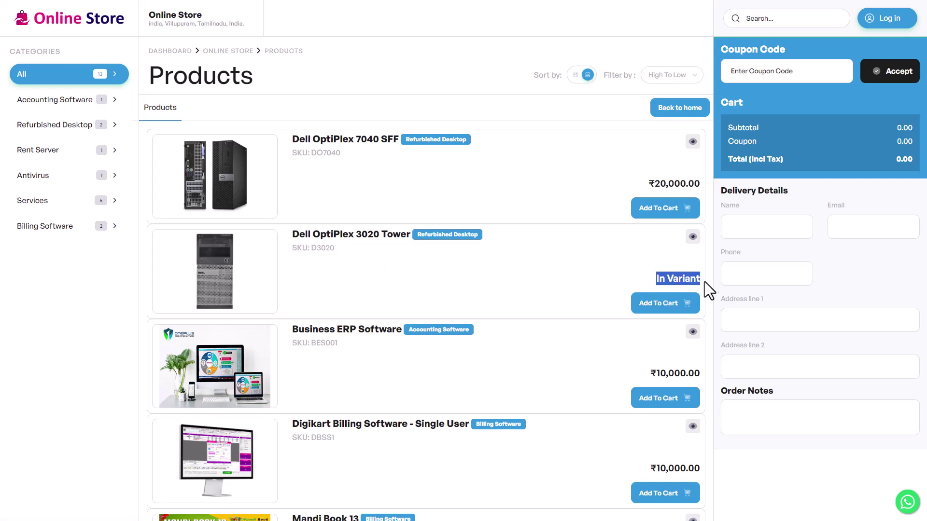
click(328, 239)
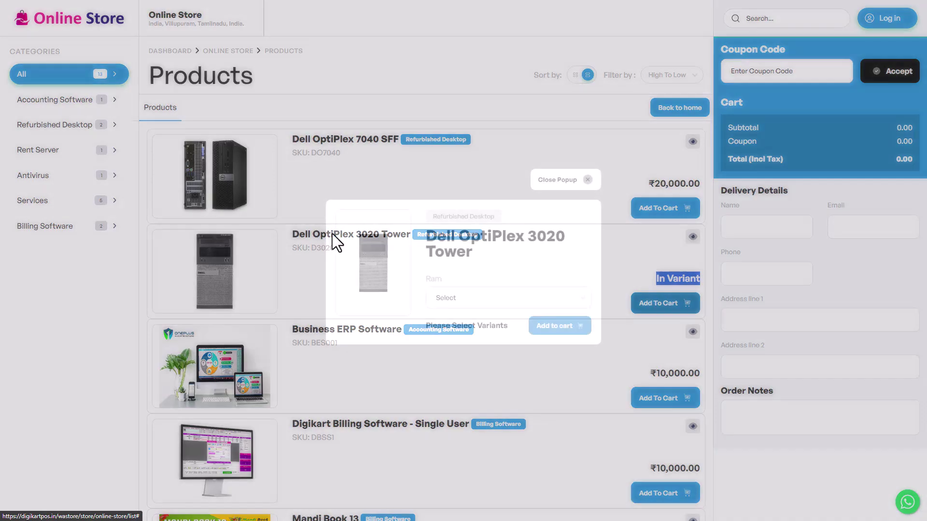
click(457, 304)
click(437, 334)
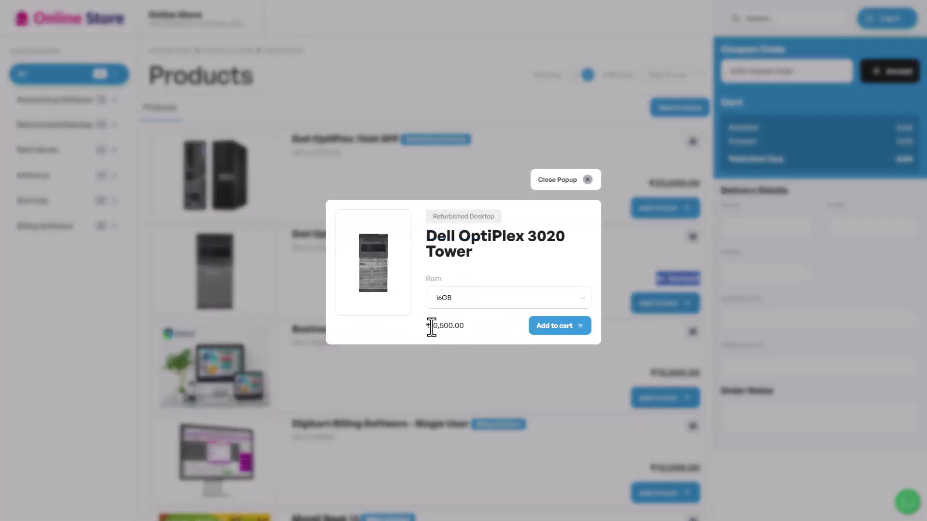
drag(429, 327, 481, 324)
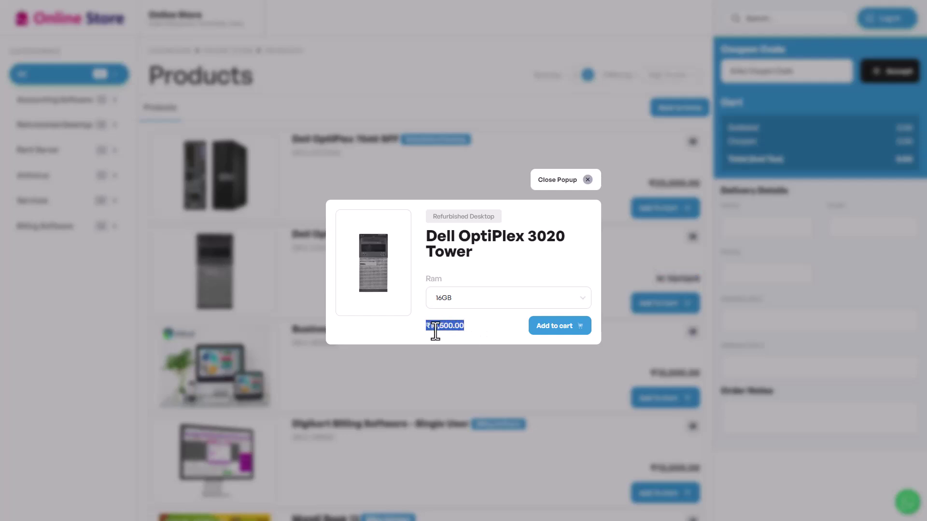
click(587, 180)
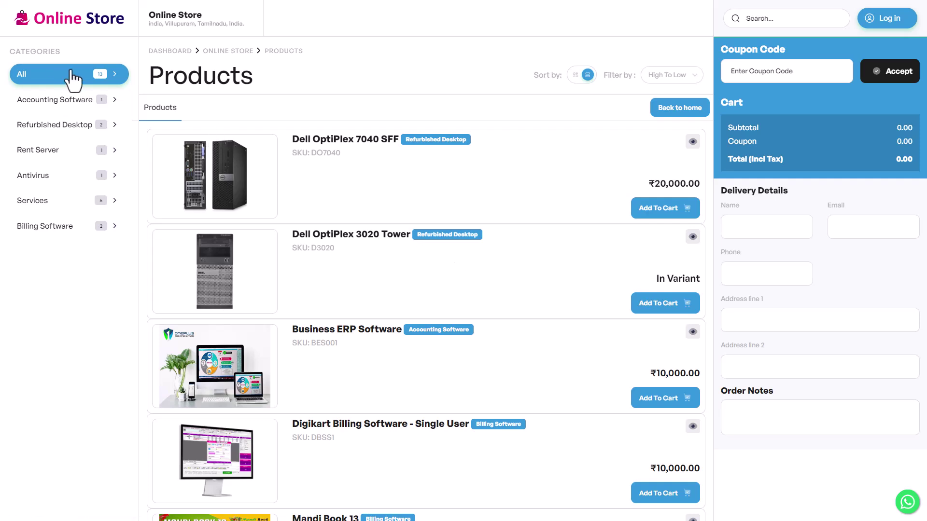
Step: Browse the product categories one by one, from Accounting Software through Billing Software
click(68, 101)
click(58, 127)
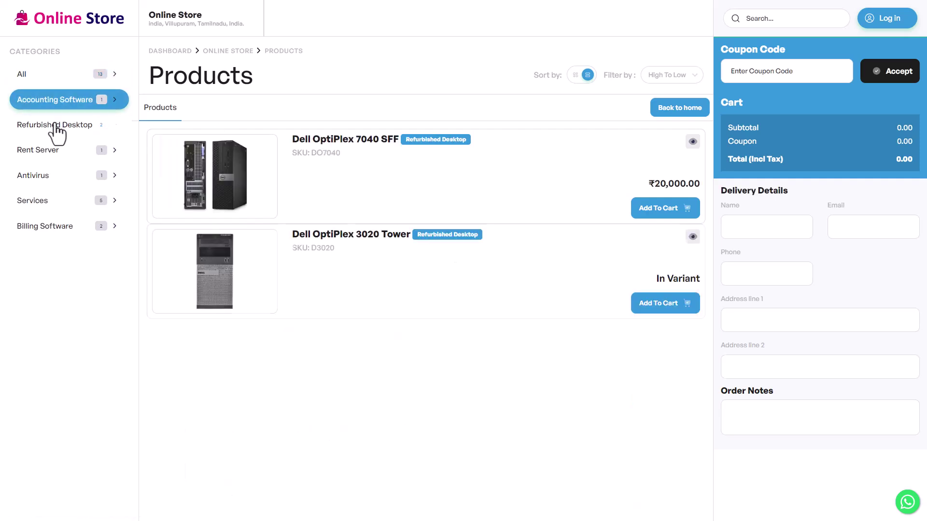
click(47, 151)
click(33, 177)
click(35, 202)
click(36, 227)
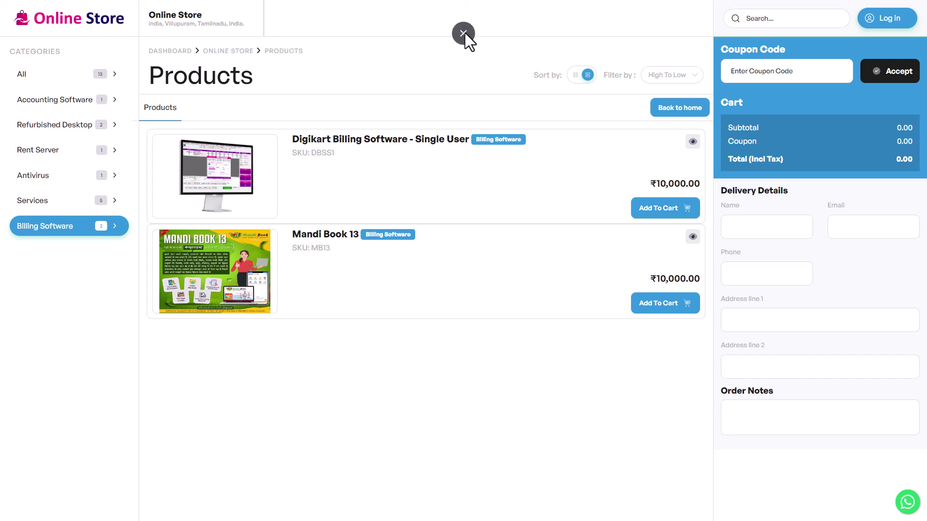
Step: Return from the storefront to the store's admin site in full screen and open its main Dashboard page
click(464, 34)
click(44, 18)
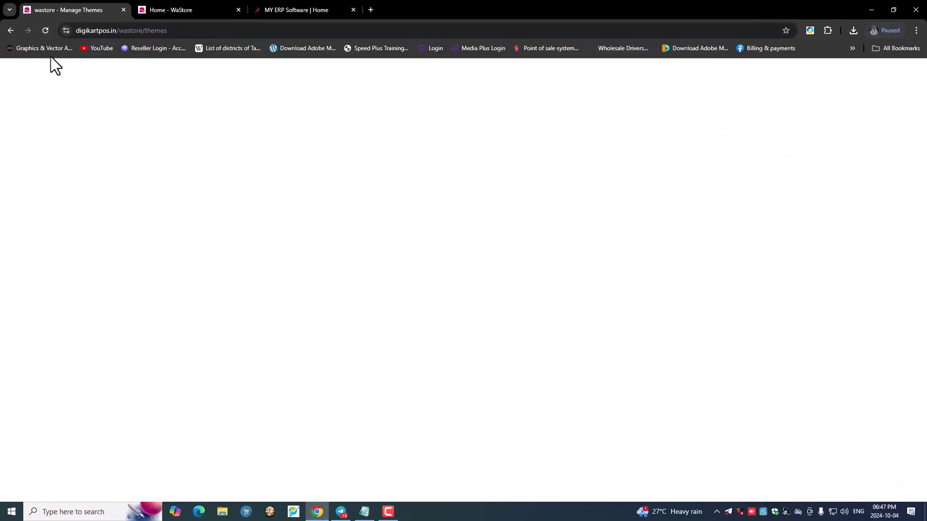
key(F11)
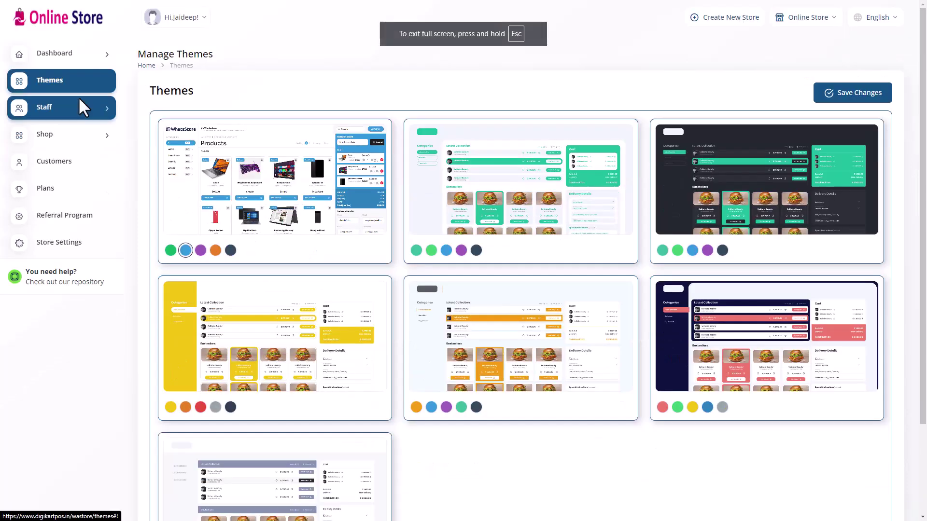
click(51, 60)
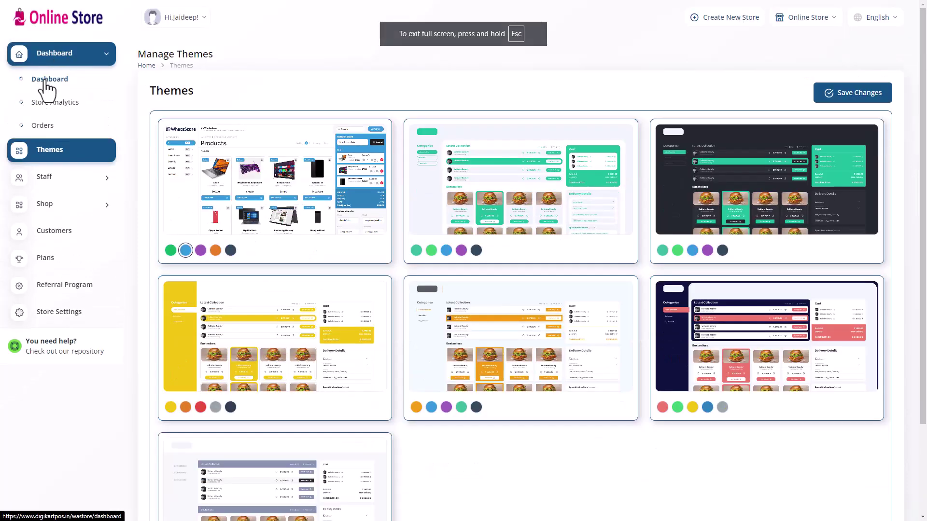
click(46, 83)
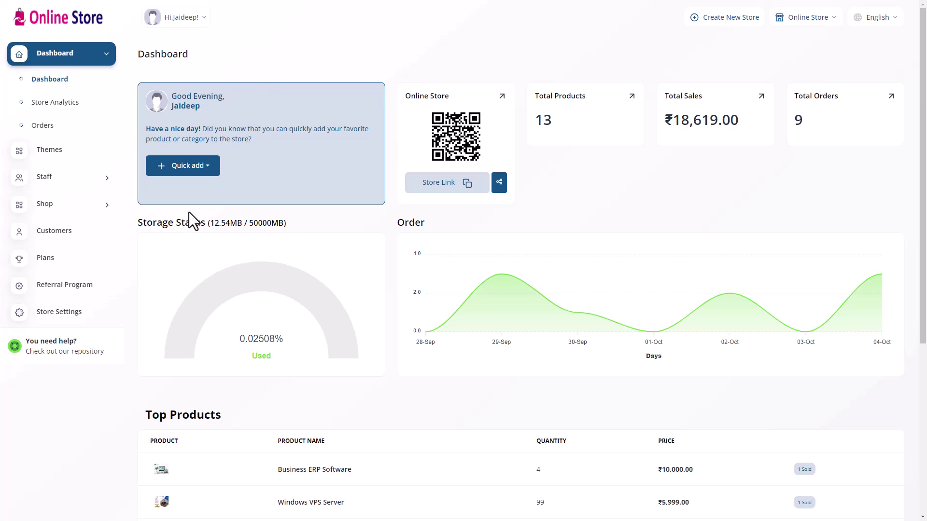
Step: Review the dashboard's storage status, order chart, top products, recent orders and quick-add options
drag(139, 222, 297, 219)
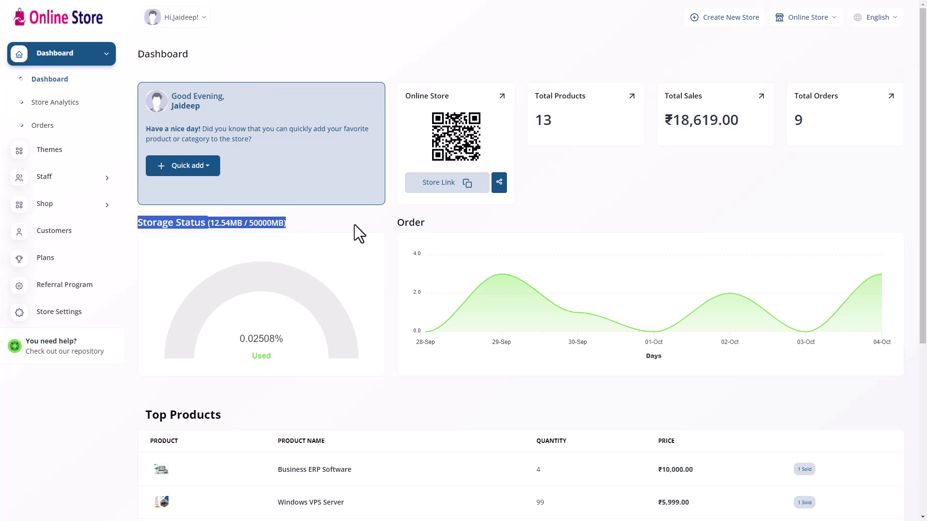
drag(398, 223, 443, 222)
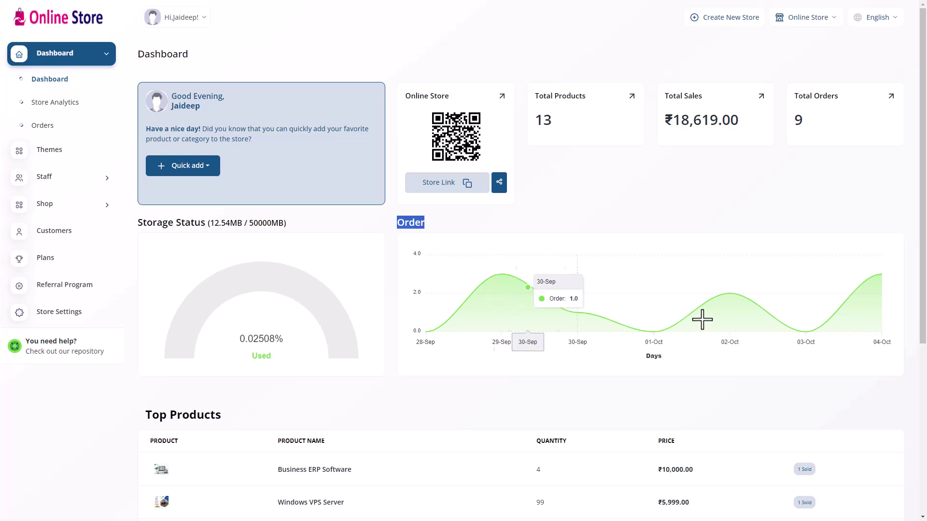
scroll(360, 297, down, 2)
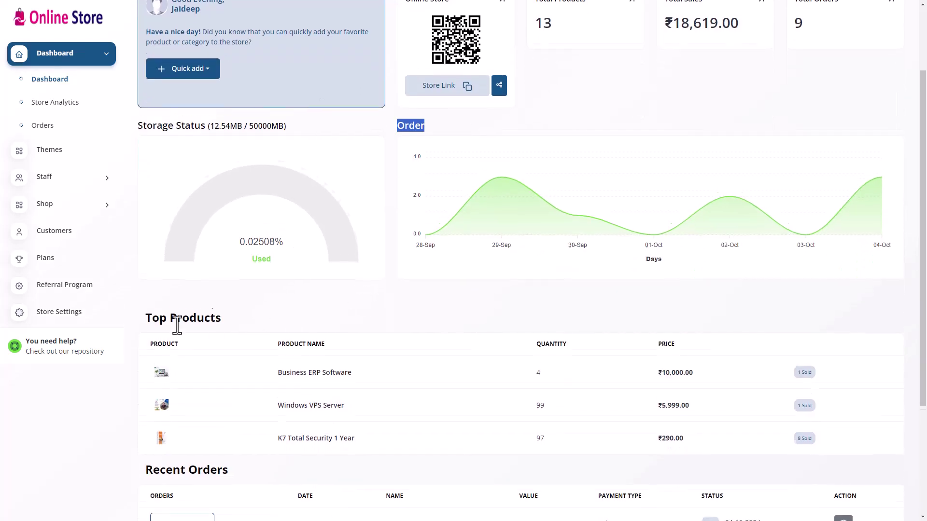
scroll(176, 326, down, 2)
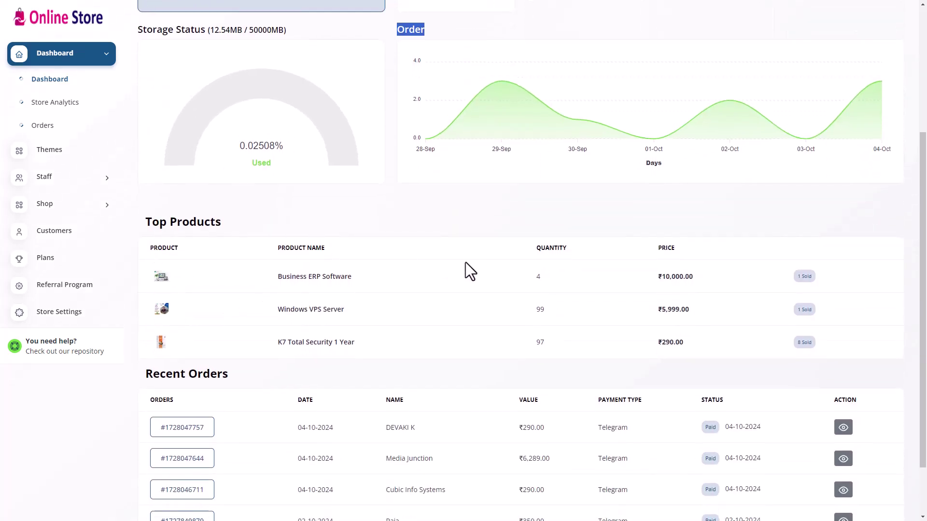
scroll(292, 328, down, 2)
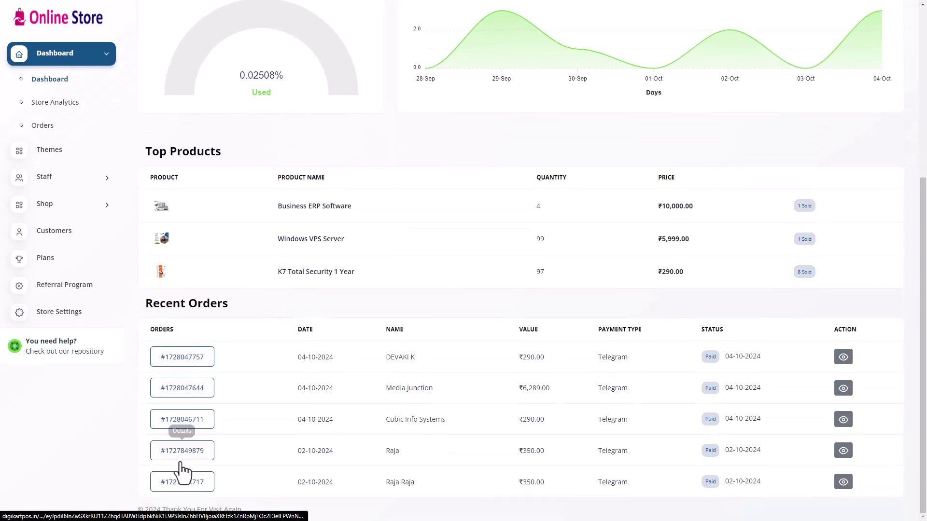
scroll(459, 212, up, 5)
double_click(460, 213)
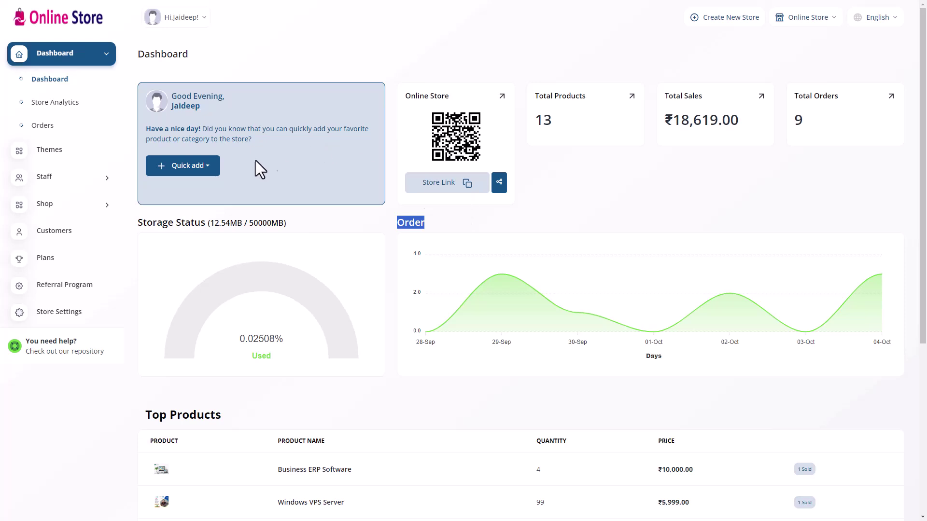
click(188, 166)
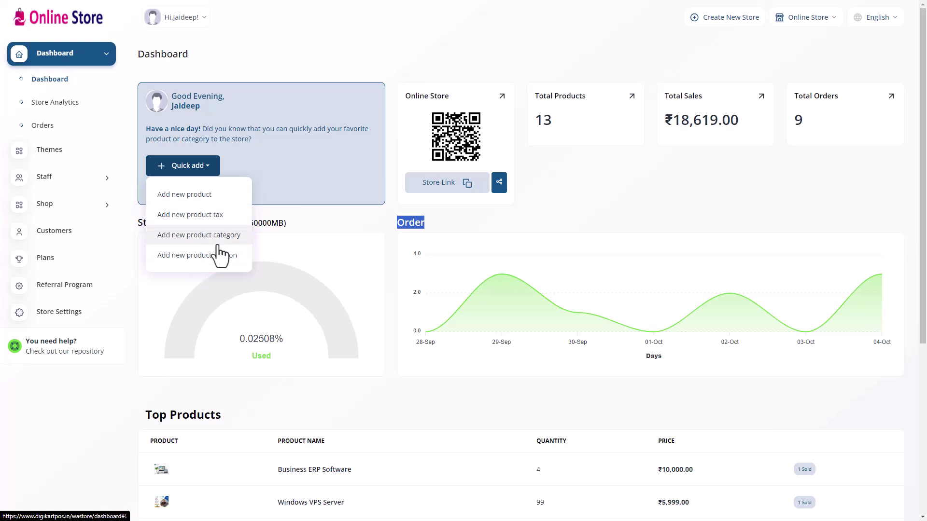
click(486, 196)
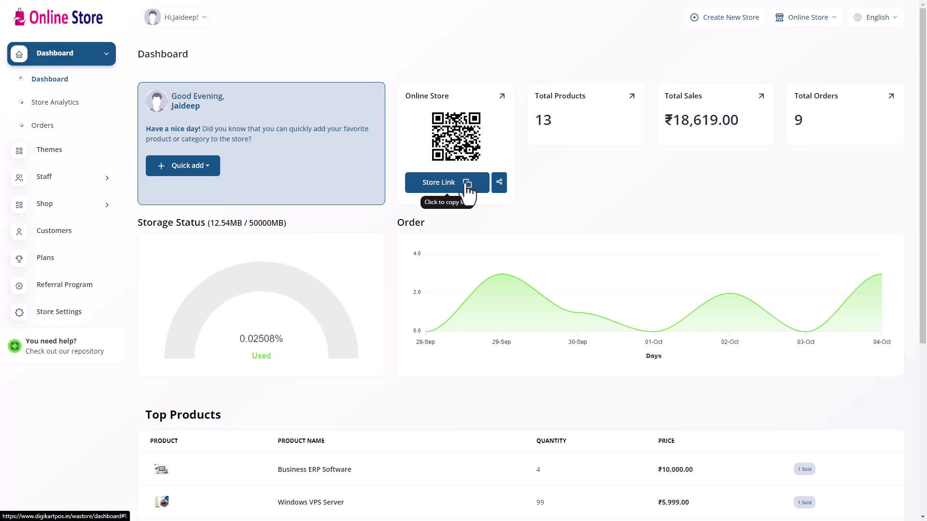
Step: Show the online store's social sharing options and copy the store link
click(499, 183)
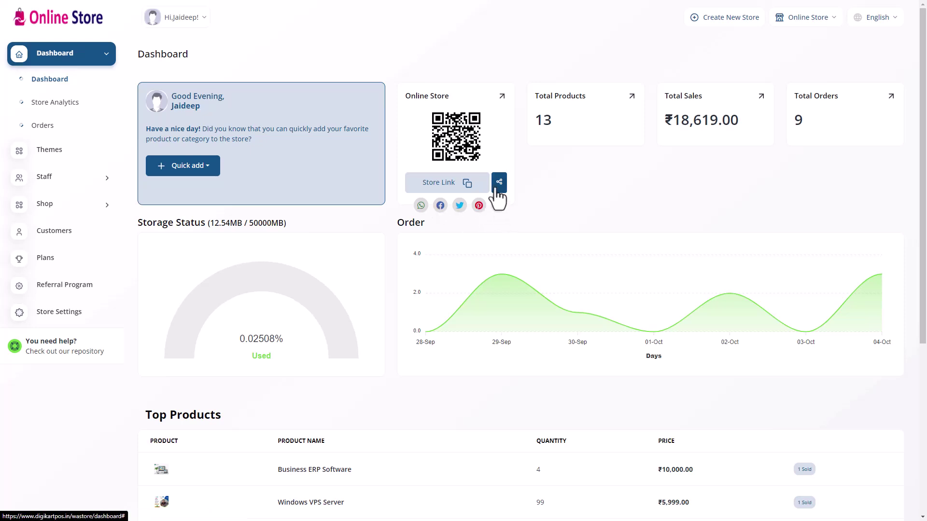
click(466, 184)
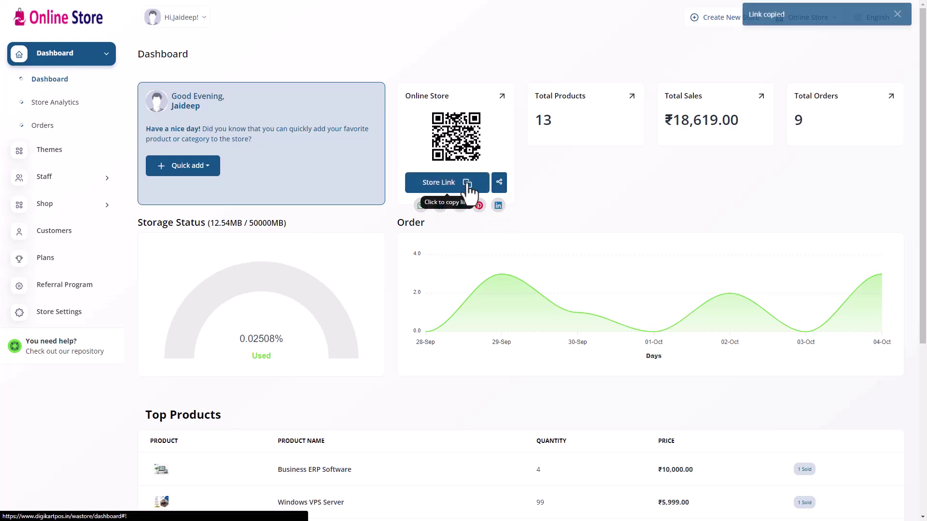
right_click(442, 125)
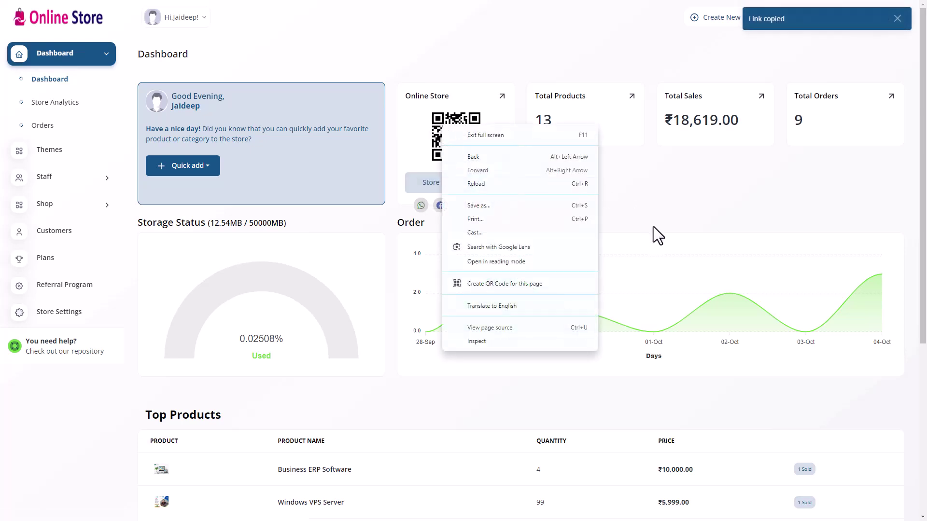
click(625, 181)
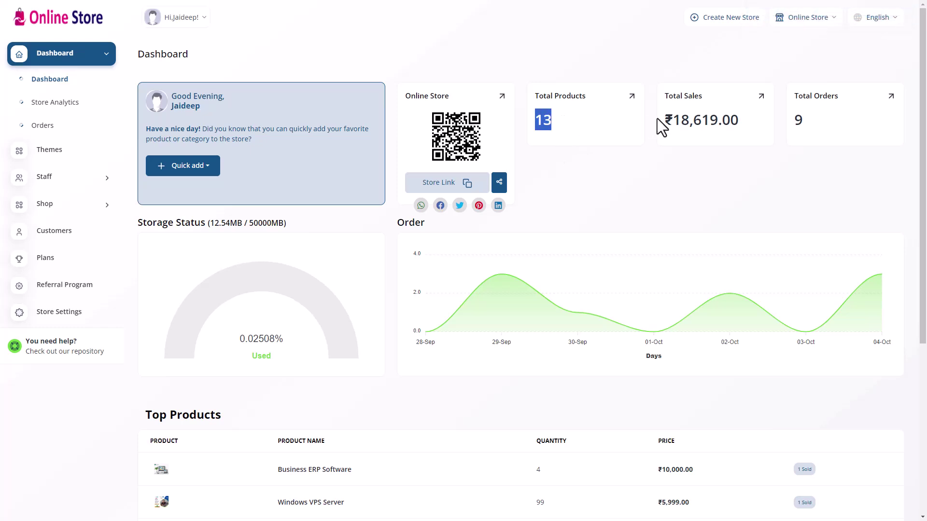
Step: Check the sales and order totals, and examine the Store Analytics charts for visitors, URLs, platforms, devices and browsers
drag(679, 119, 821, 130)
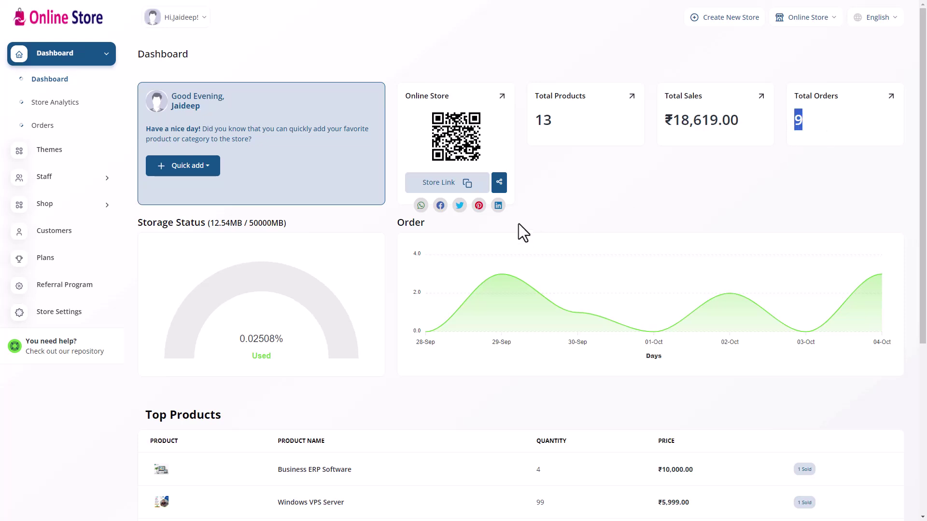
click(24, 102)
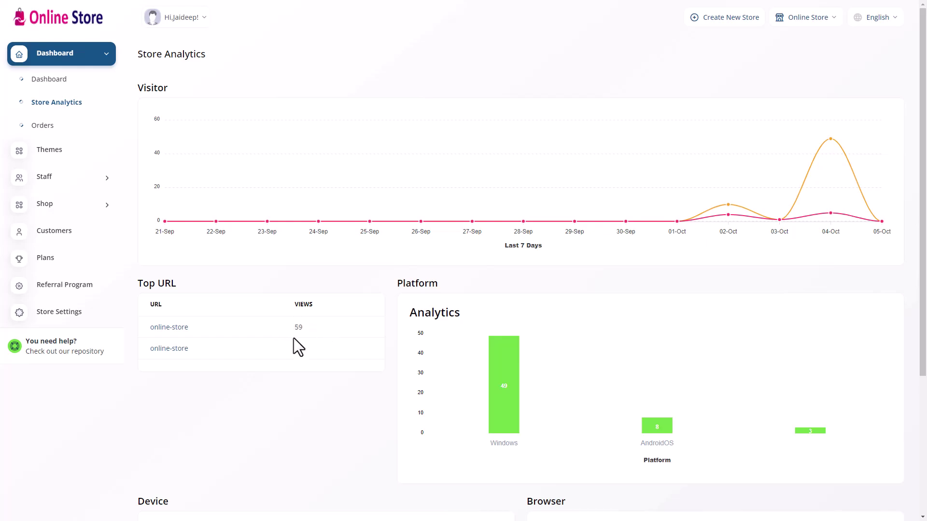
scroll(320, 343, down, 4)
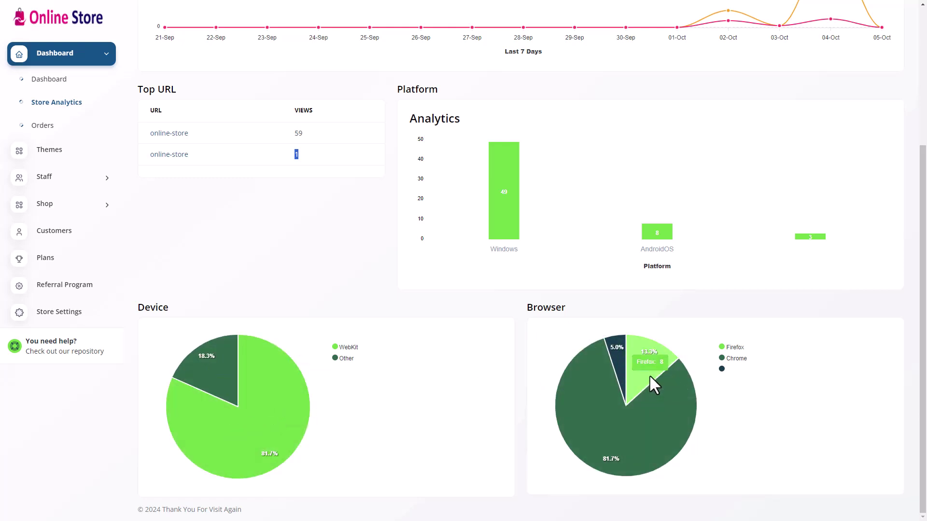
mouse_move(506, 184)
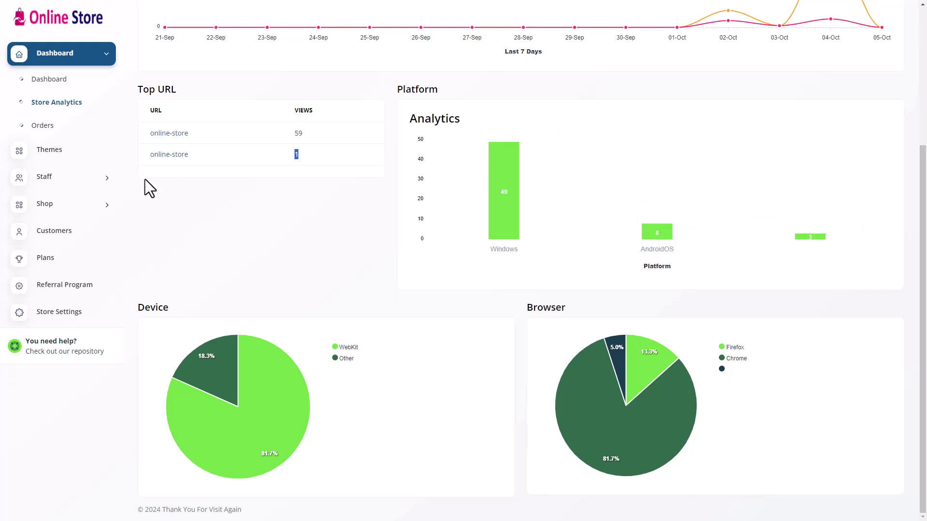
Step: Open the newest order, for K7 Total Security 1 Year, and set its status to Delivered
click(35, 127)
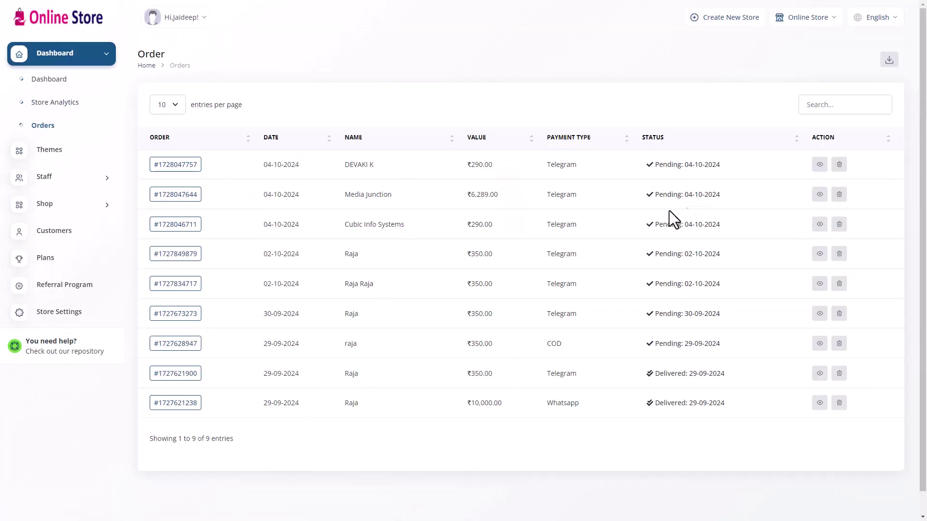
click(819, 164)
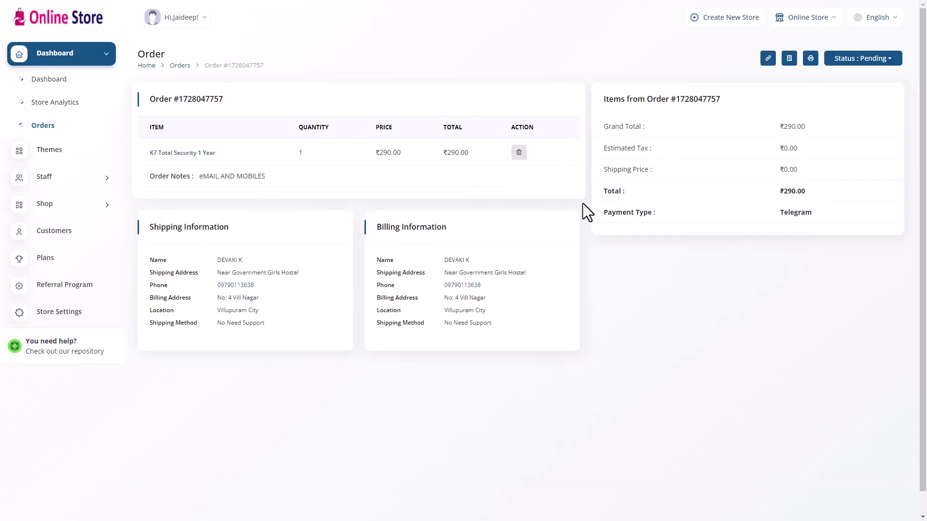
click(871, 59)
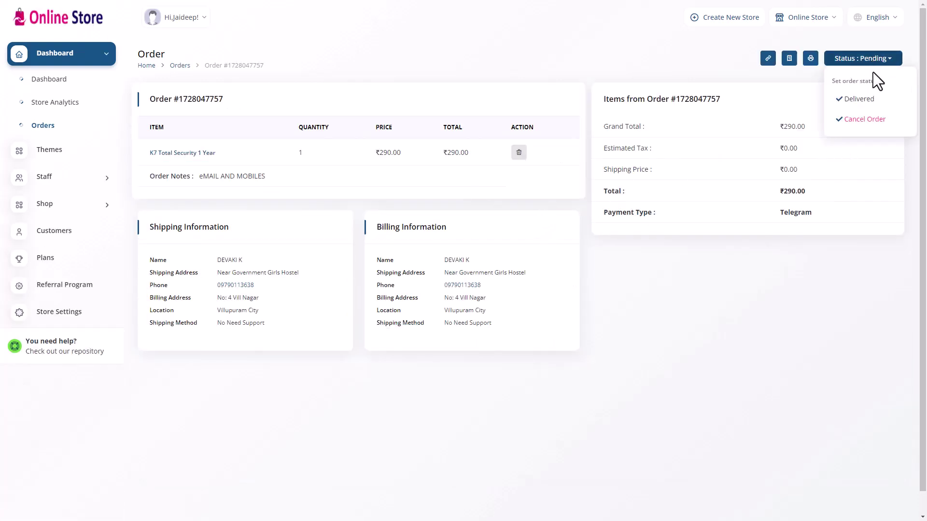
click(867, 99)
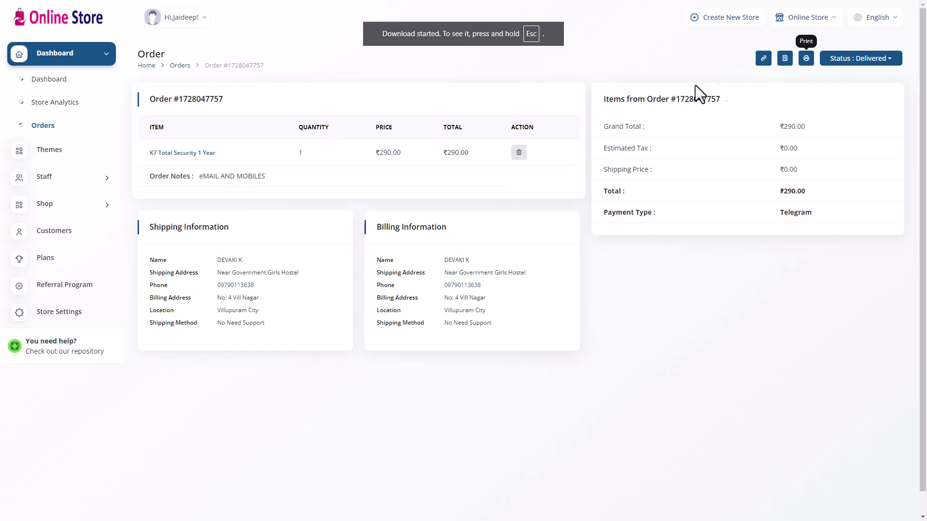
Step: Print one portrait copy of the order's receipt, all pages, on the RP76V Receipt printer
click(807, 58)
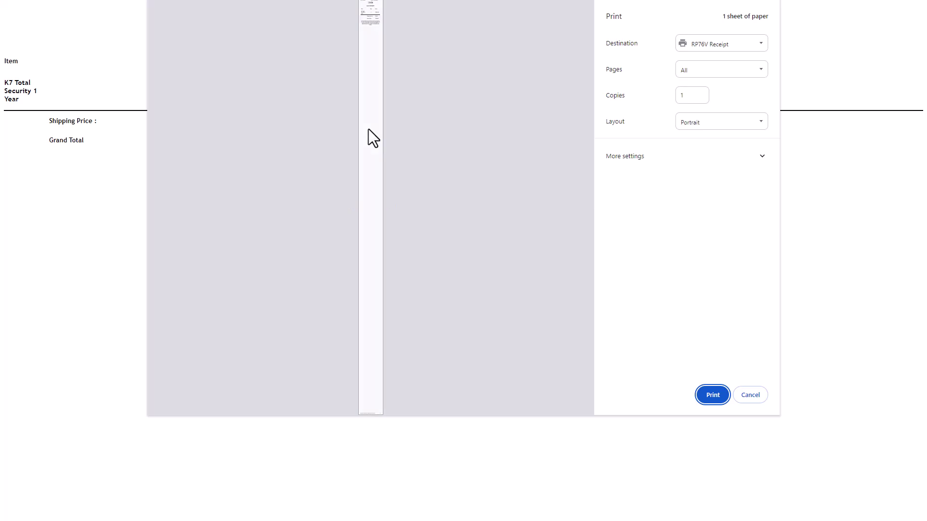
click(713, 395)
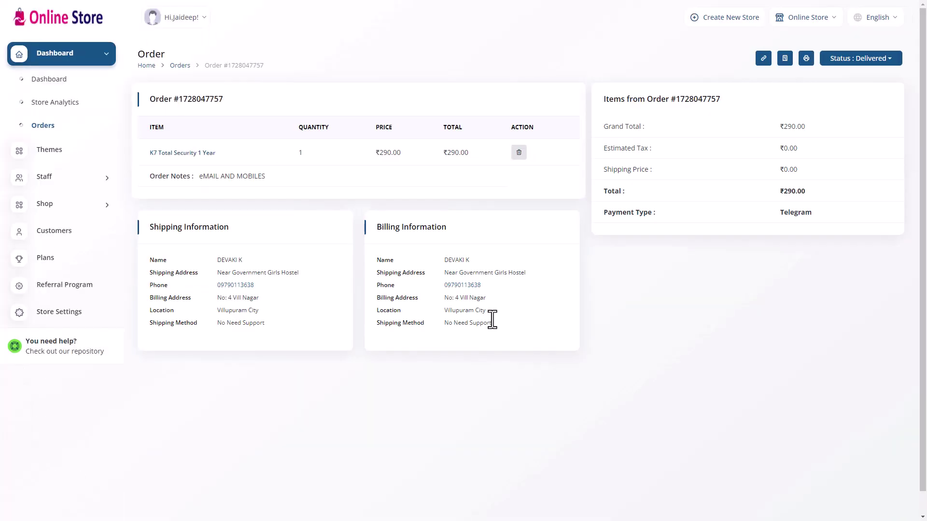
Step: Browse the store's theme gallery and preview the first theme in its green, blue, purple, orange and dark colour variants
click(43, 150)
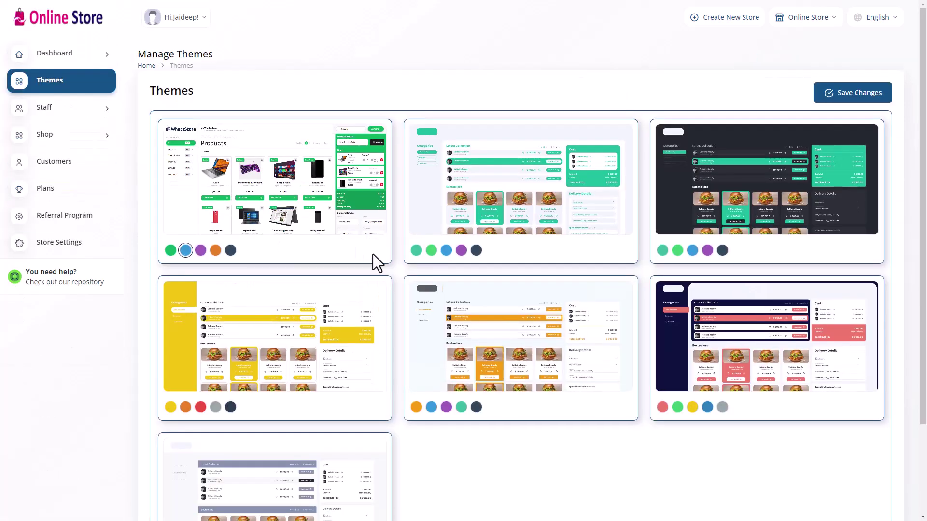
scroll(337, 246, down, 3)
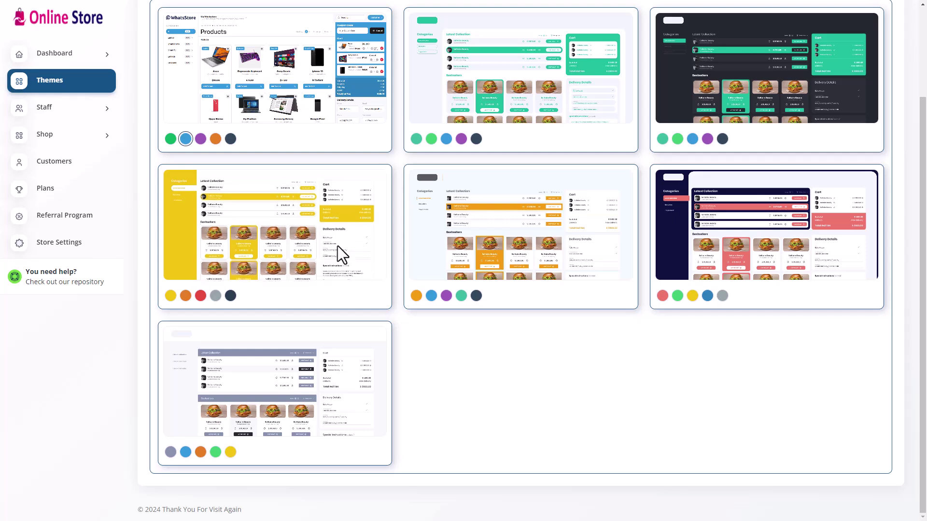
scroll(318, 300, up, 3)
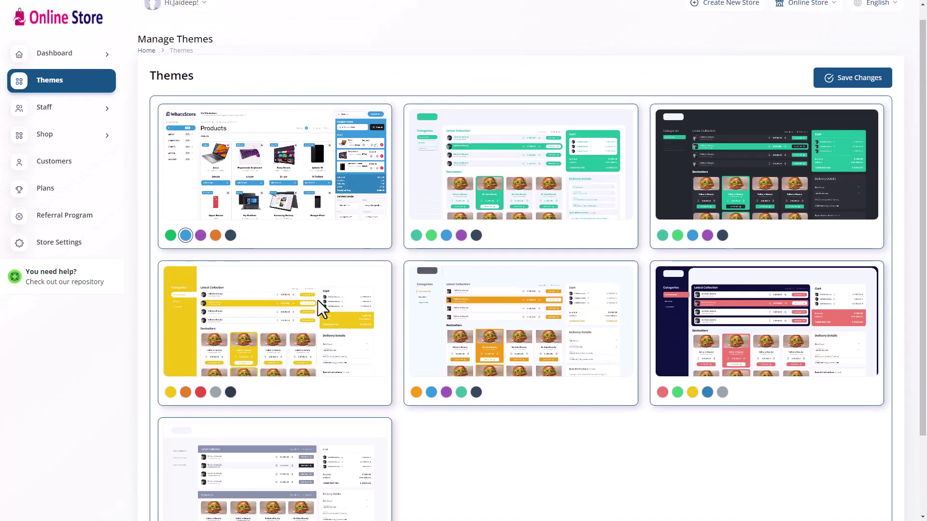
click(171, 235)
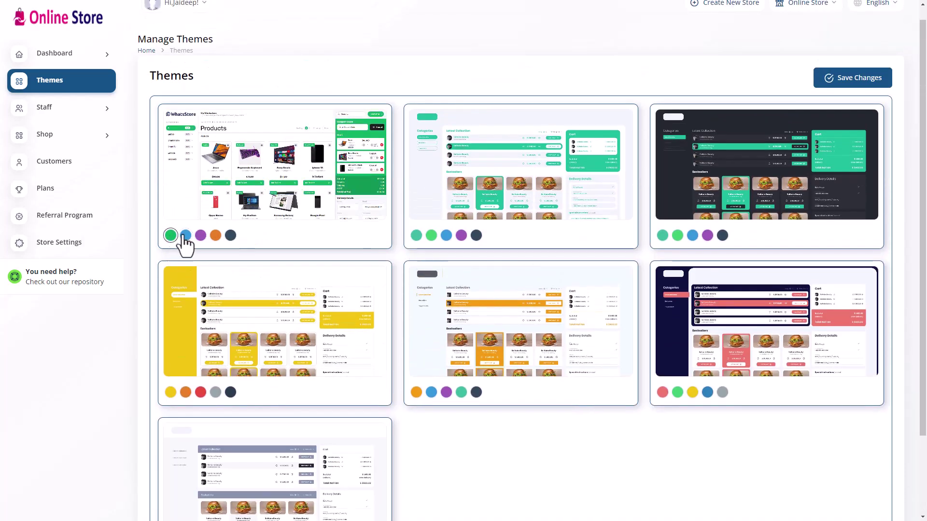
click(186, 236)
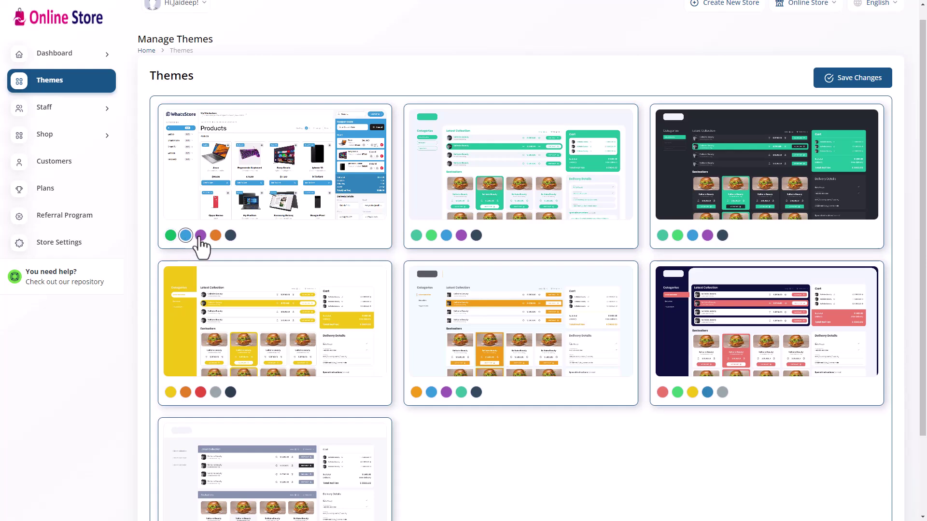
click(200, 236)
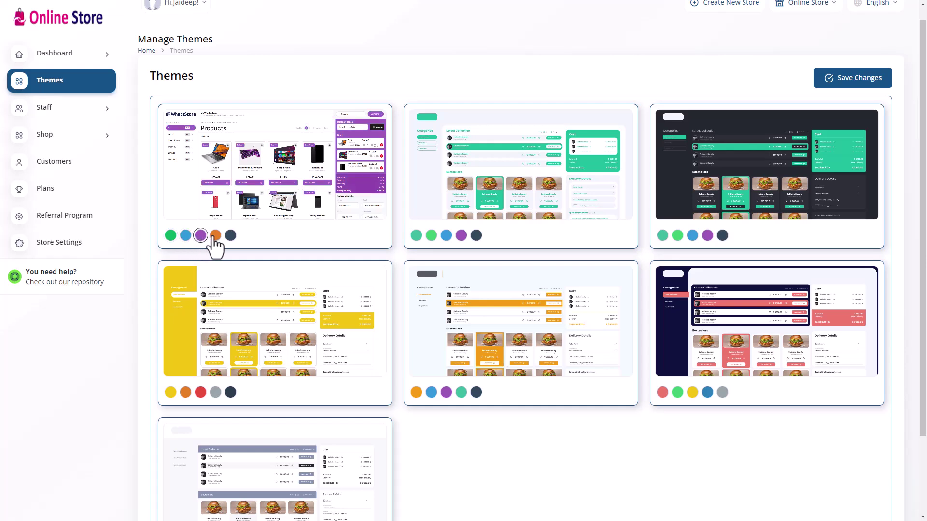
click(215, 236)
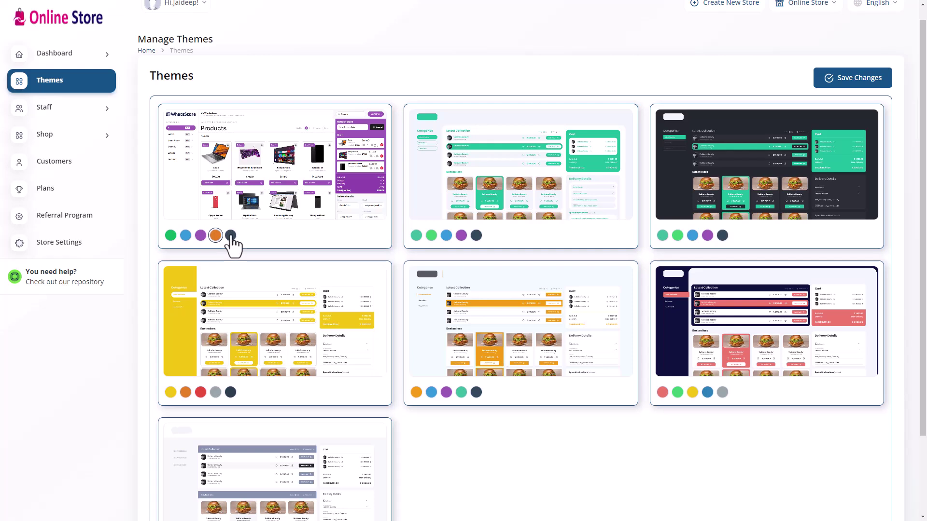
scroll(278, 207, down, 5)
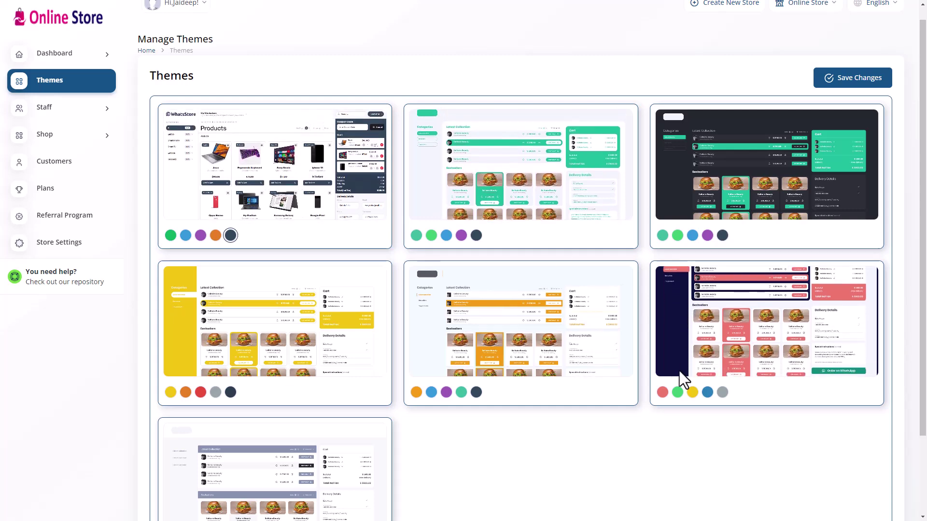
scroll(245, 413, down, 3)
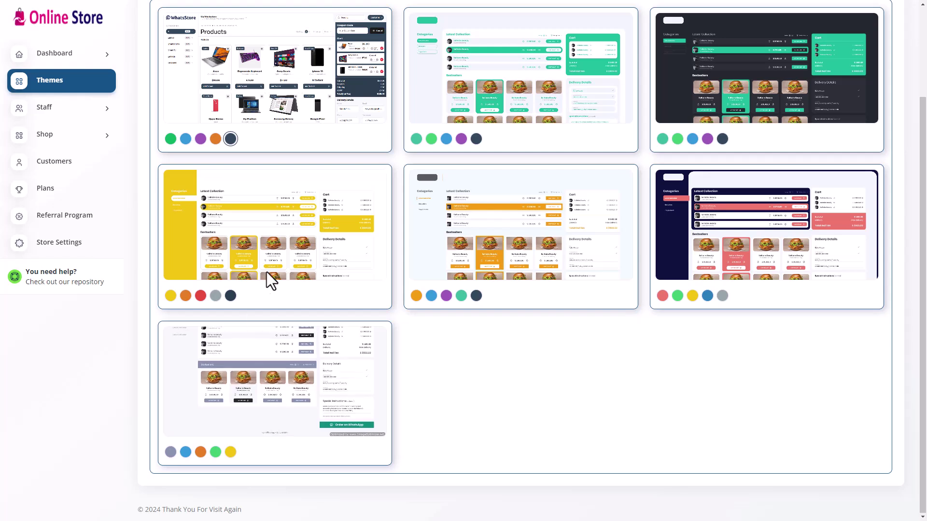
scroll(352, 190, up, 3)
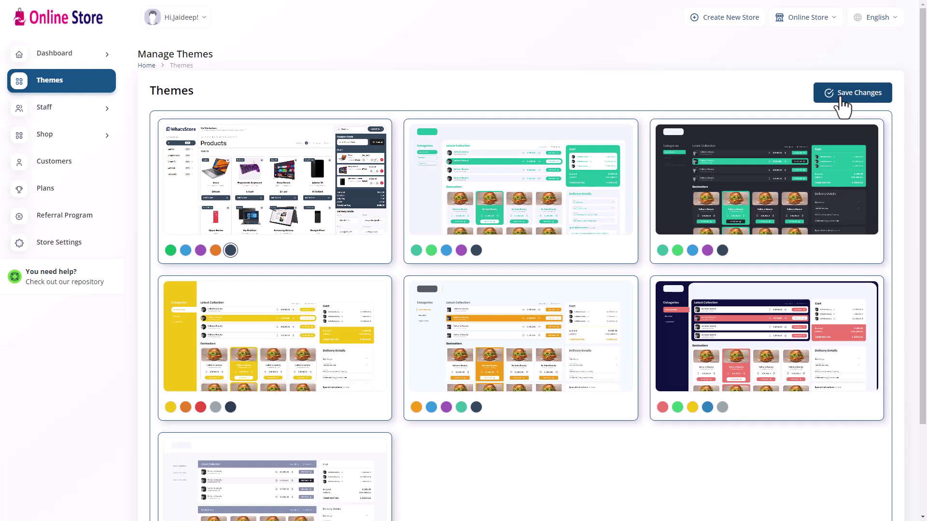
Step: Review the staff roles and users pages, including the name, email, role and login fields for adding a user
click(75, 124)
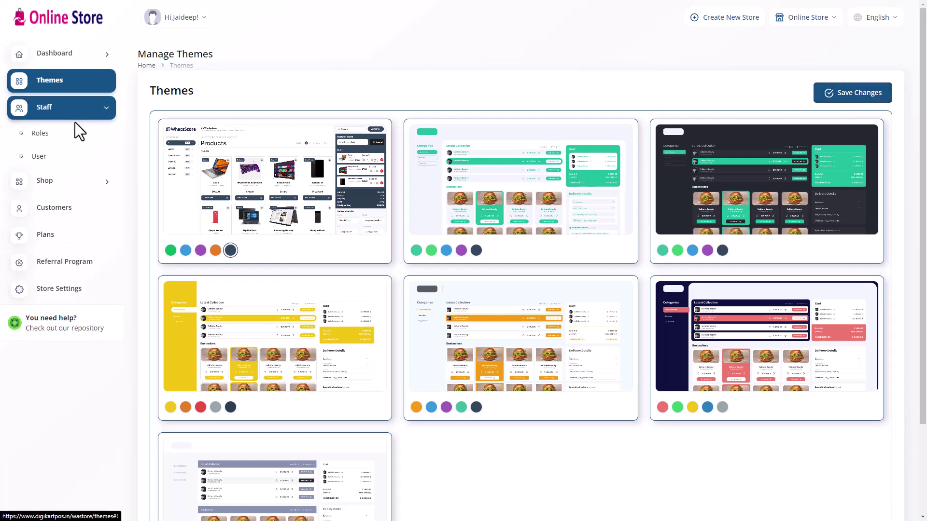
click(36, 135)
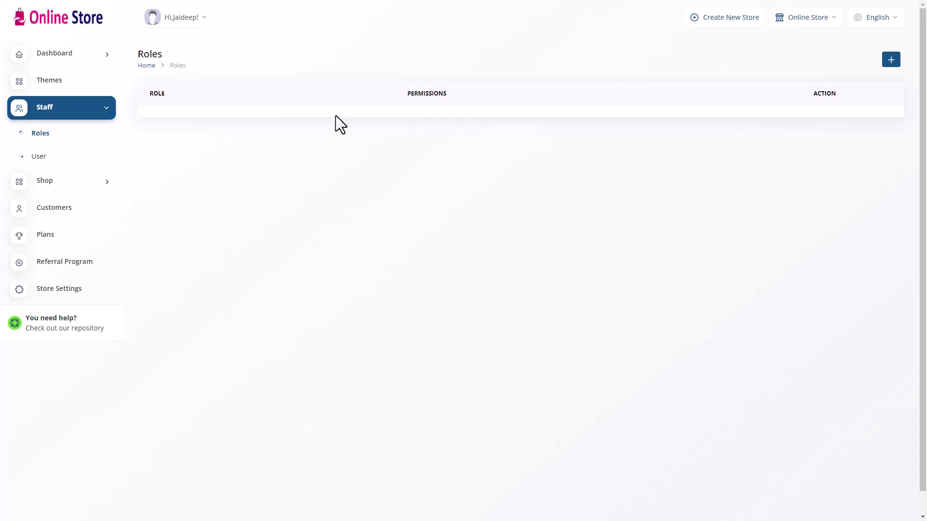
click(35, 160)
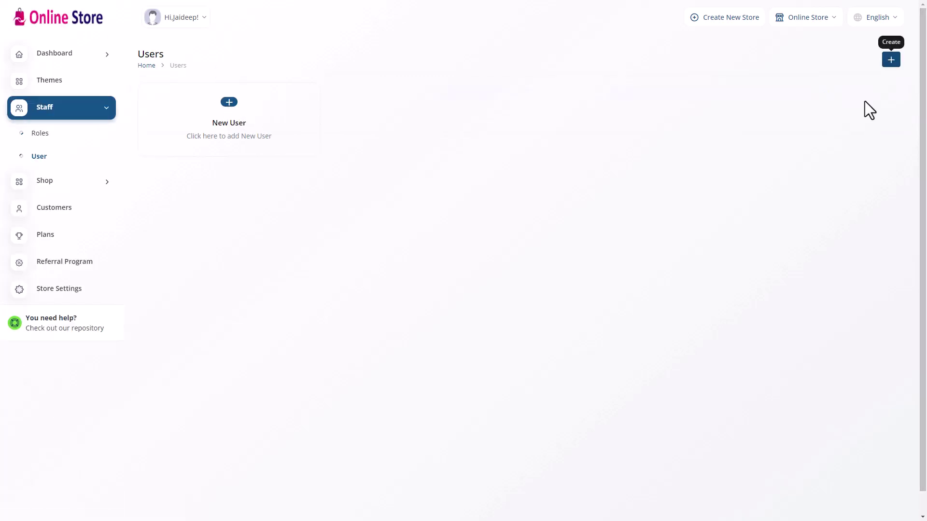
click(311, 144)
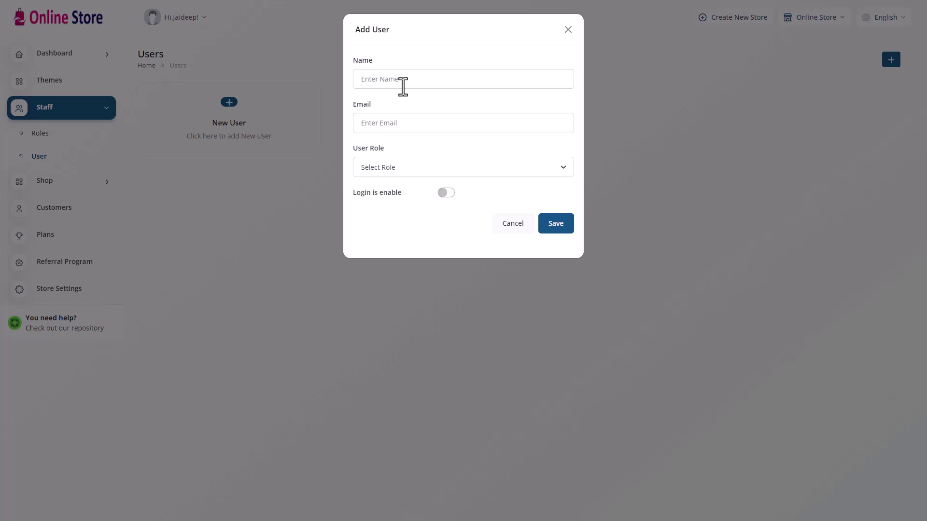
click(390, 161)
click(387, 165)
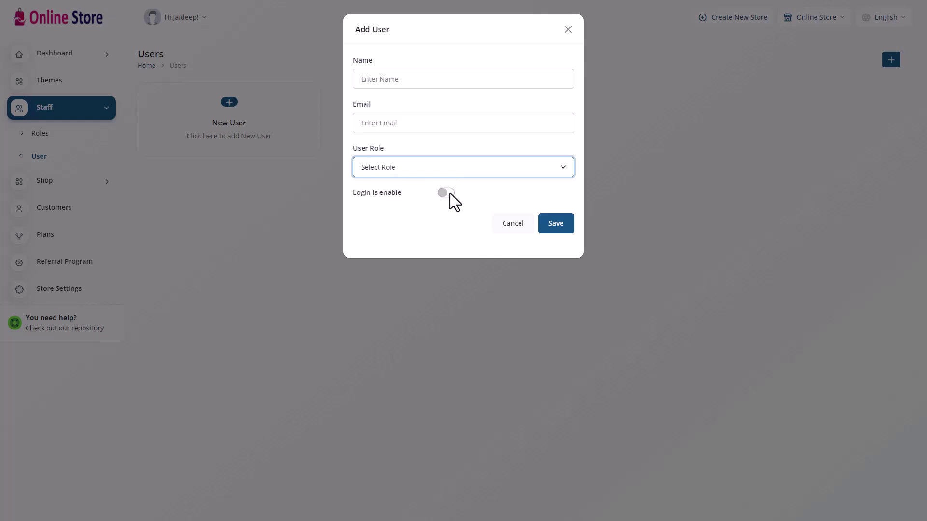
click(568, 31)
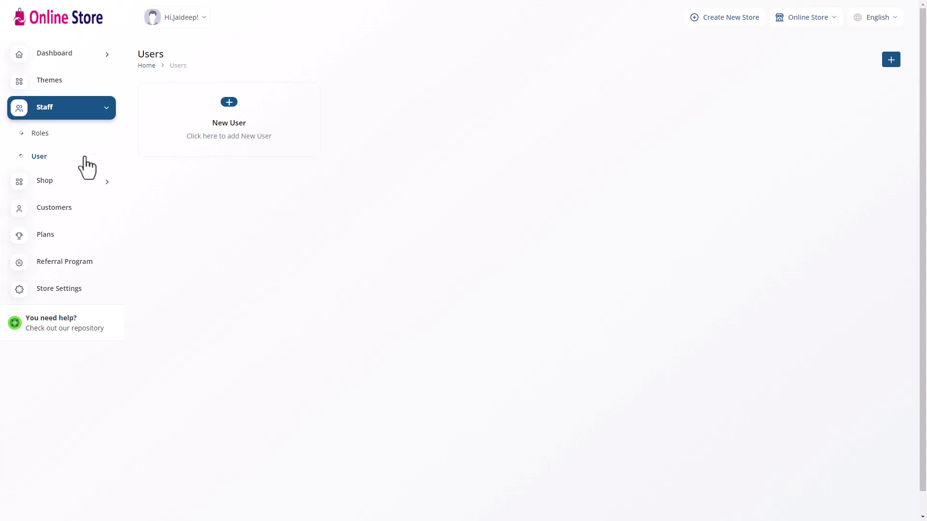
click(98, 116)
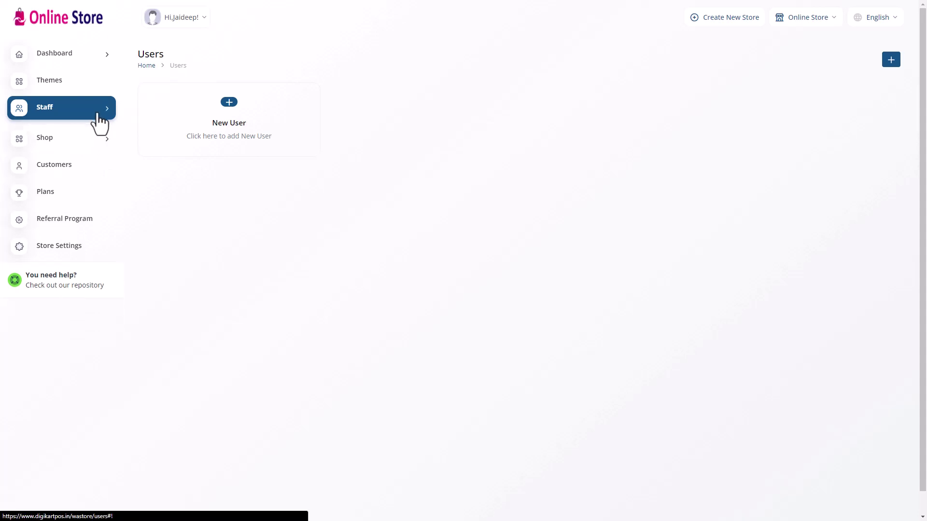
Step: Look through the shop's product list and its product categories
click(76, 144)
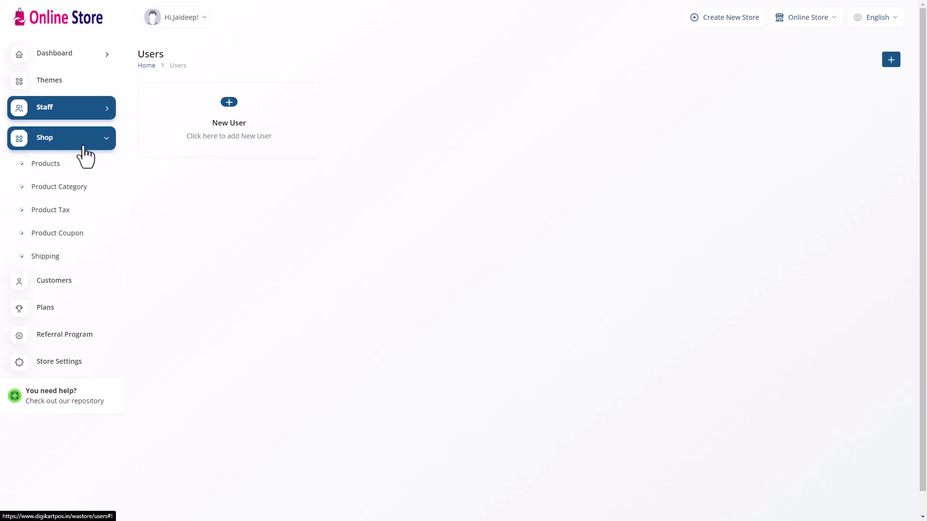
click(49, 166)
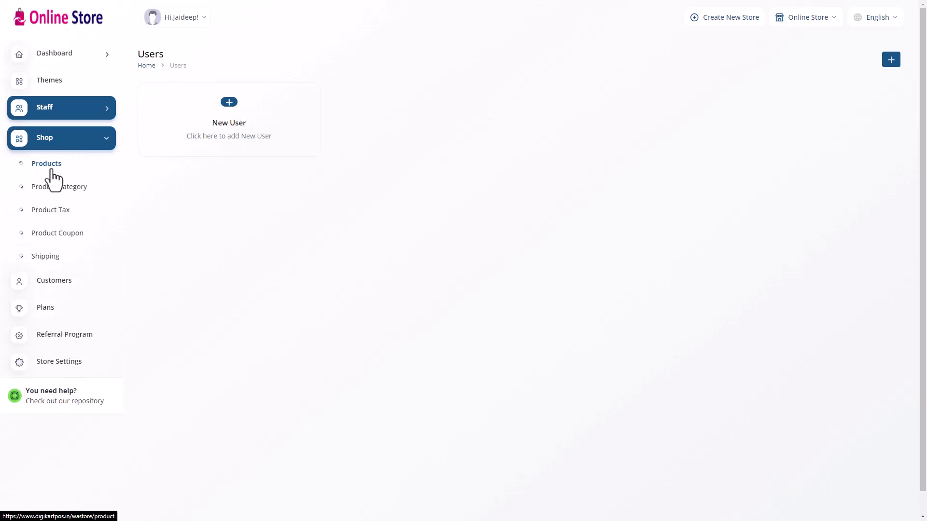
scroll(590, 280, down, 2)
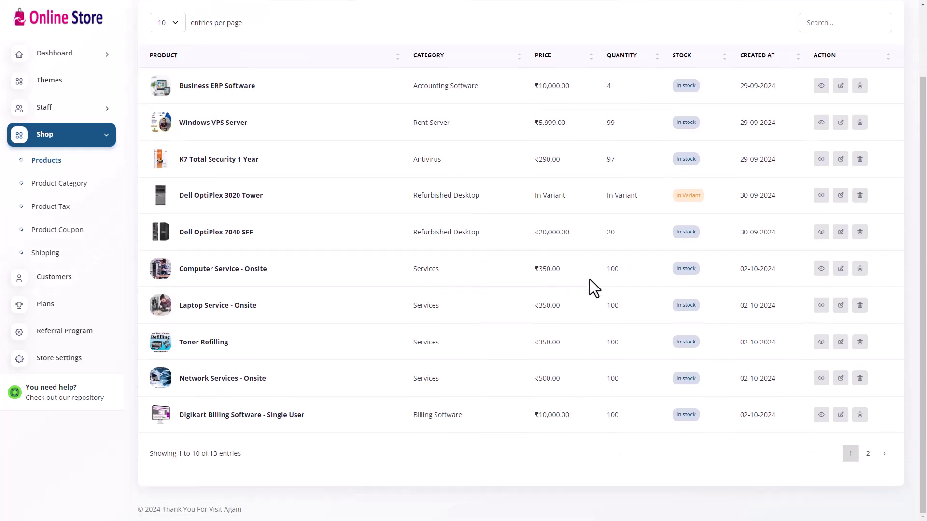
click(51, 207)
scroll(290, 273, down, 1)
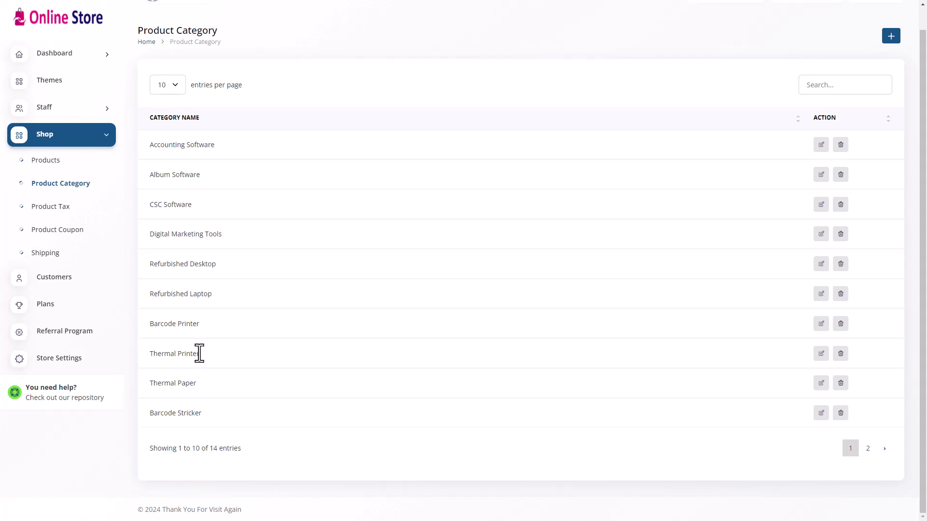
Step: Create a product tax named SGST 9% with a rate of 9 percent
click(43, 207)
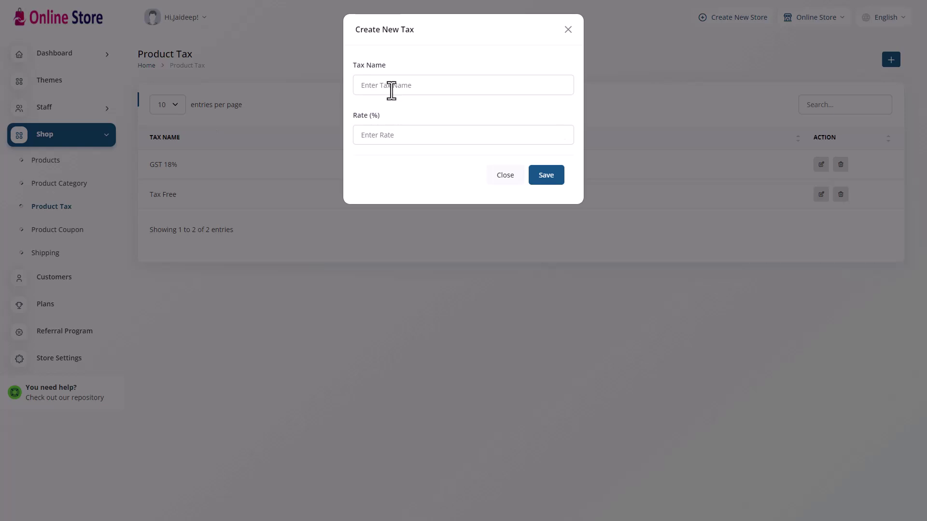
click(391, 89)
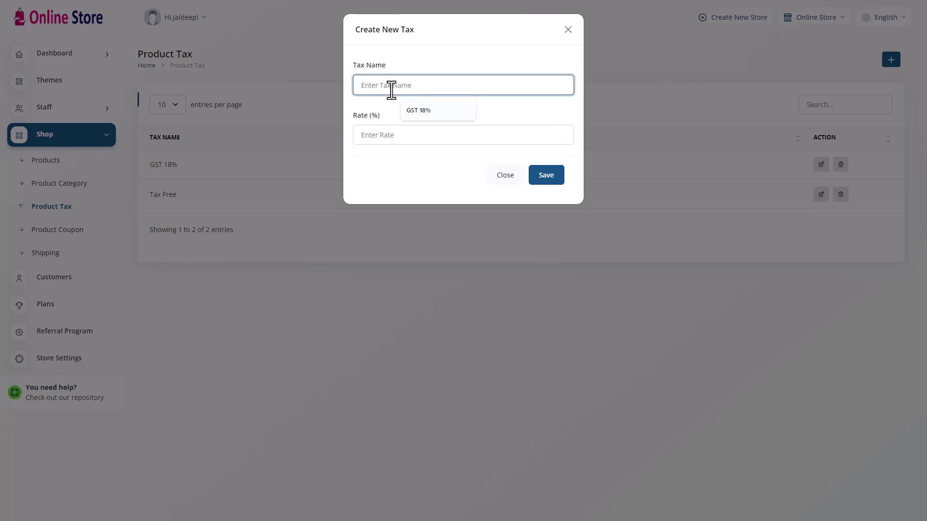
text(SGST 9%)
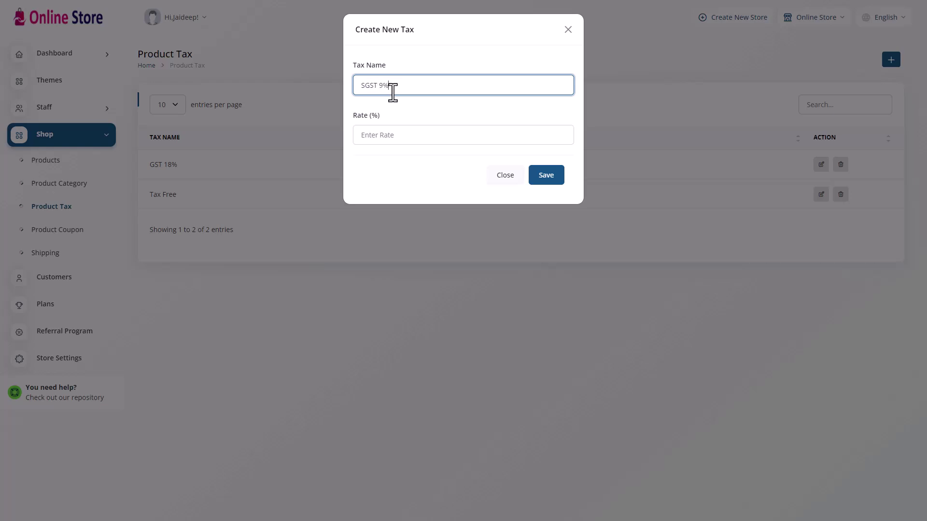
click(400, 129)
text(9)
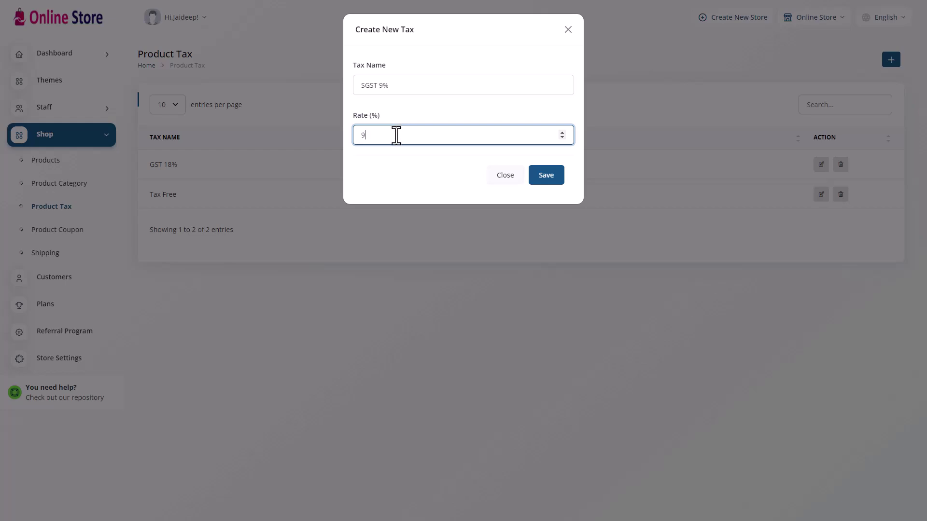
click(544, 185)
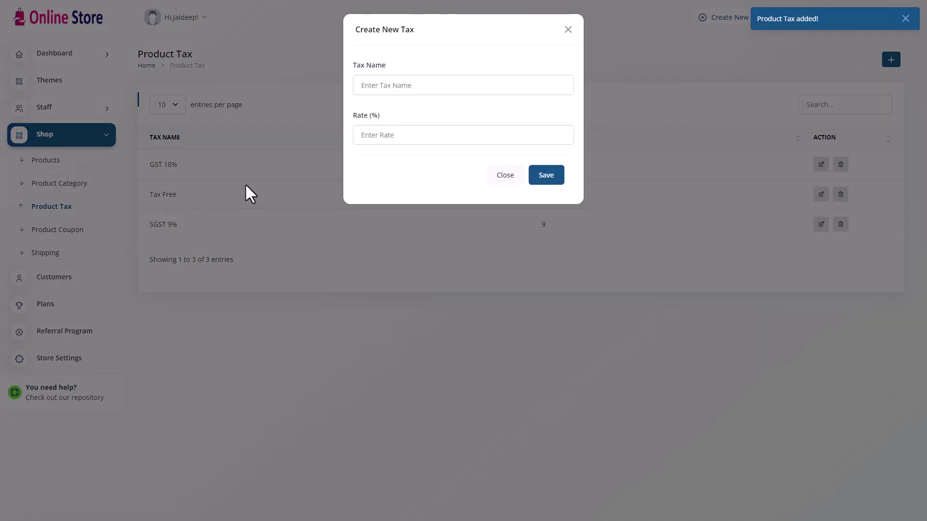
Step: Create another product tax named CGST with a rate of 9 percent
click(381, 89)
text(CGST)
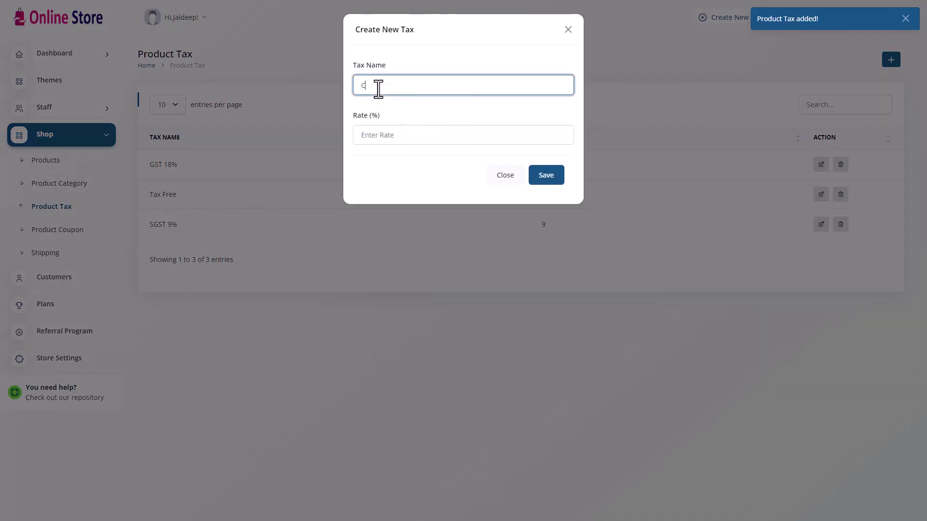
click(371, 135)
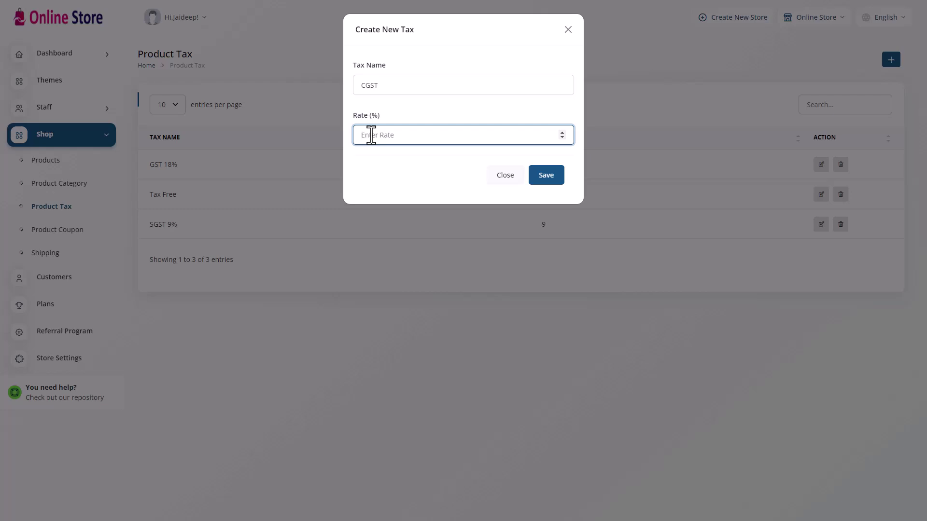
text(9)
click(550, 176)
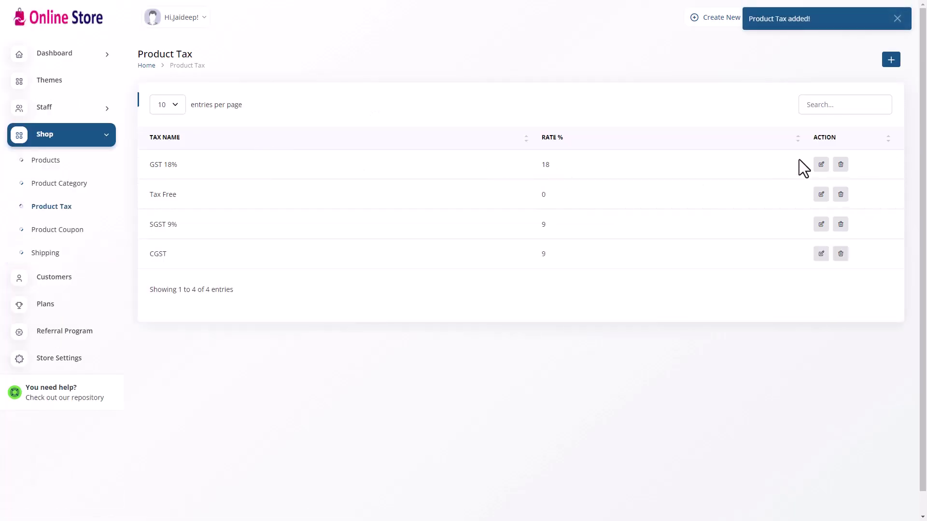
Step: Rename the CGST product tax to CGST 9%
click(821, 253)
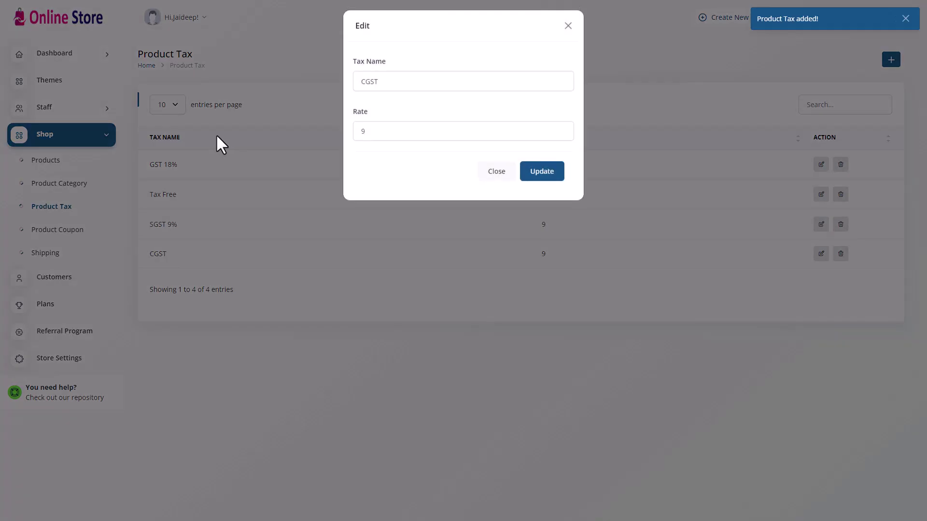
click(417, 87)
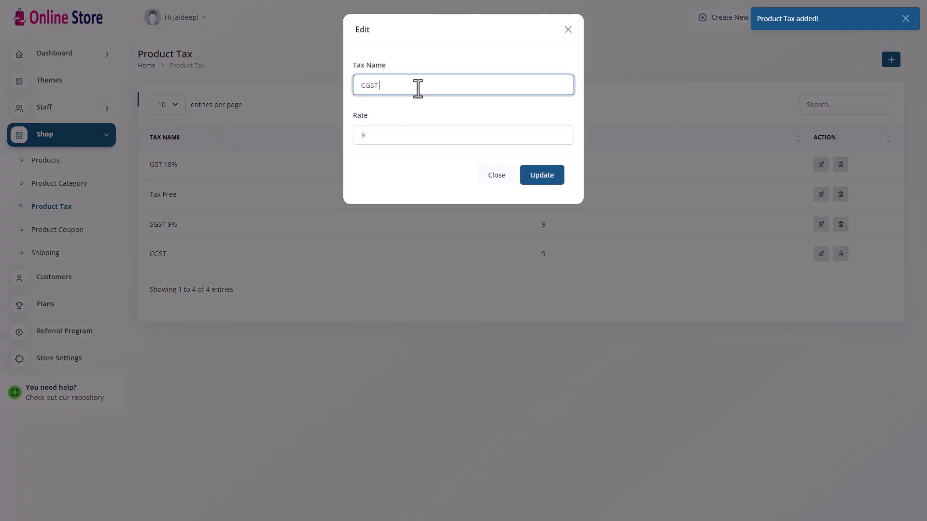
text(9%)
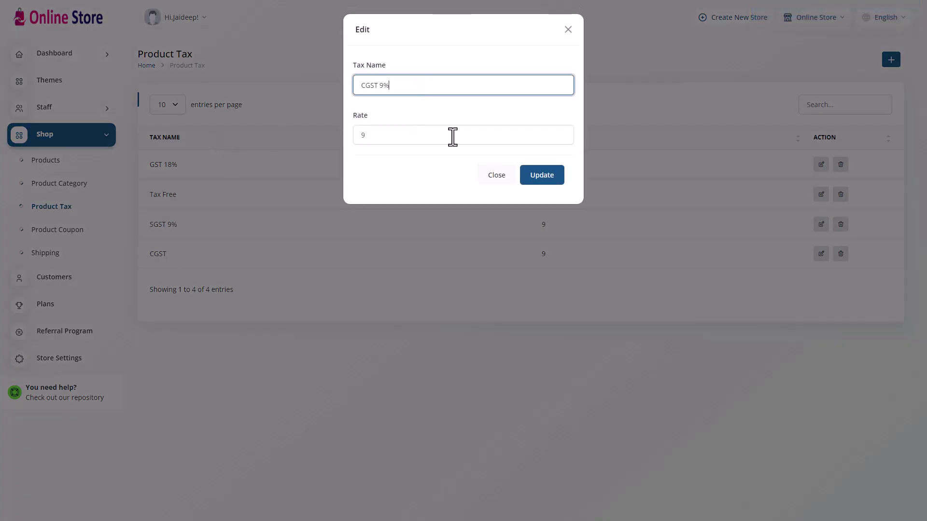
click(536, 180)
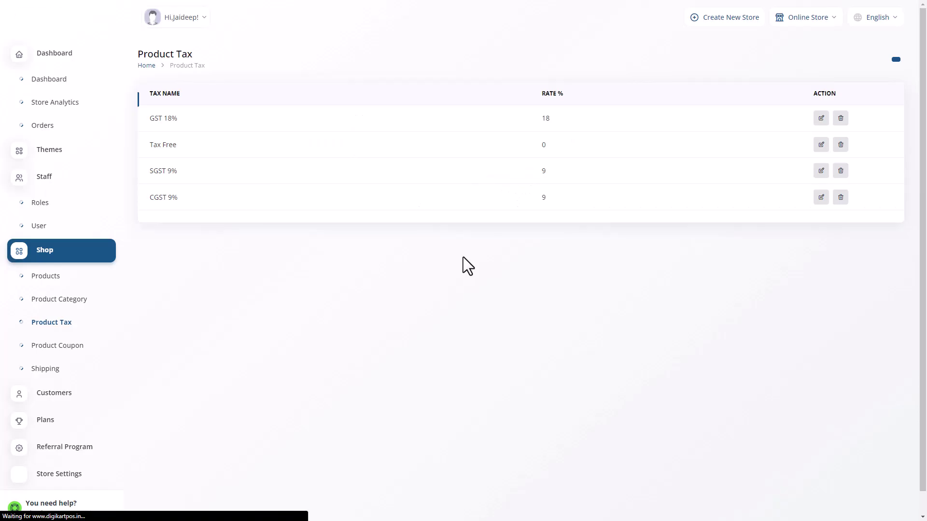
Step: View the shop's product coupons and highlight the WELCOME coupon's code
click(54, 230)
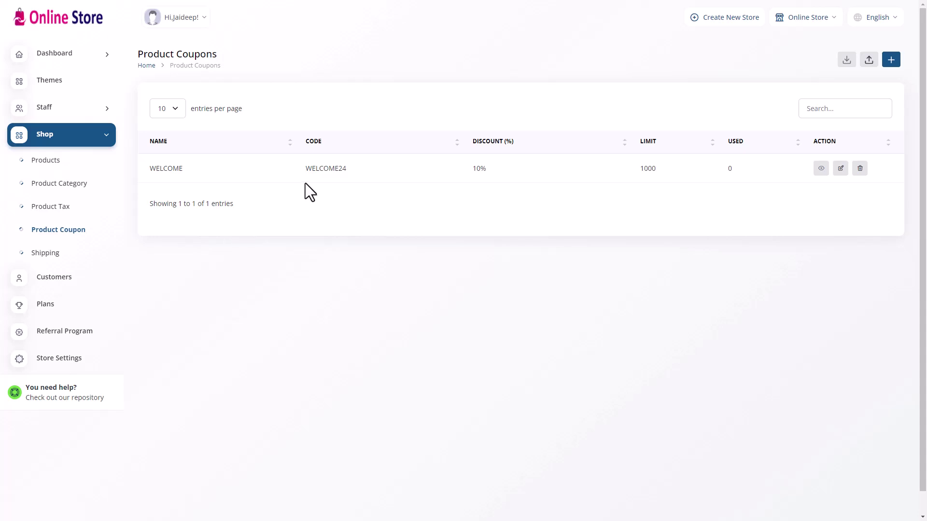
drag(306, 169, 358, 176)
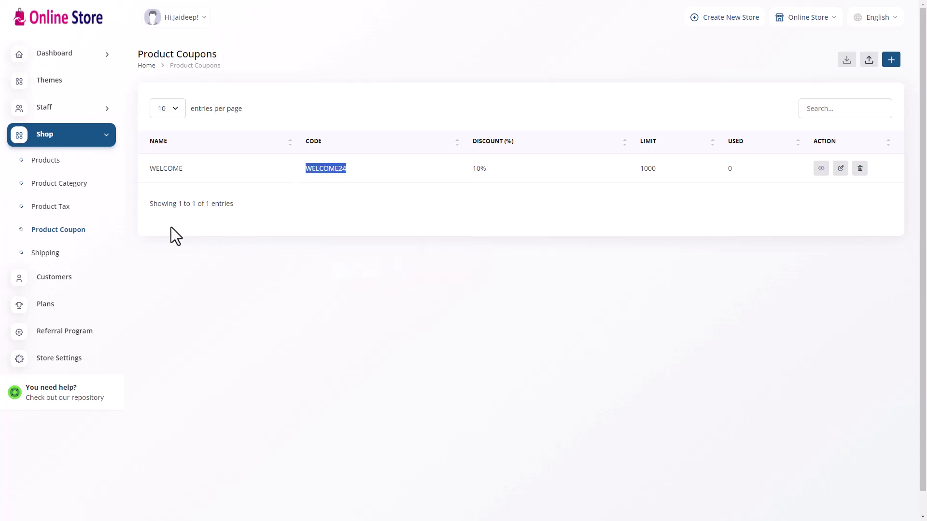
Step: Assign the CGST 9% and SGST 9% product taxes to the K7 Total Security 1 Year product and save it
click(46, 189)
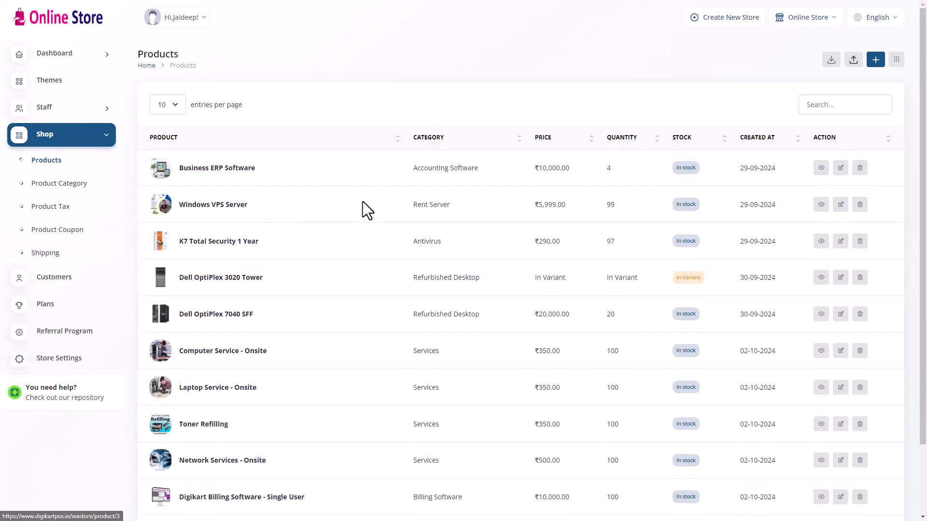
click(839, 242)
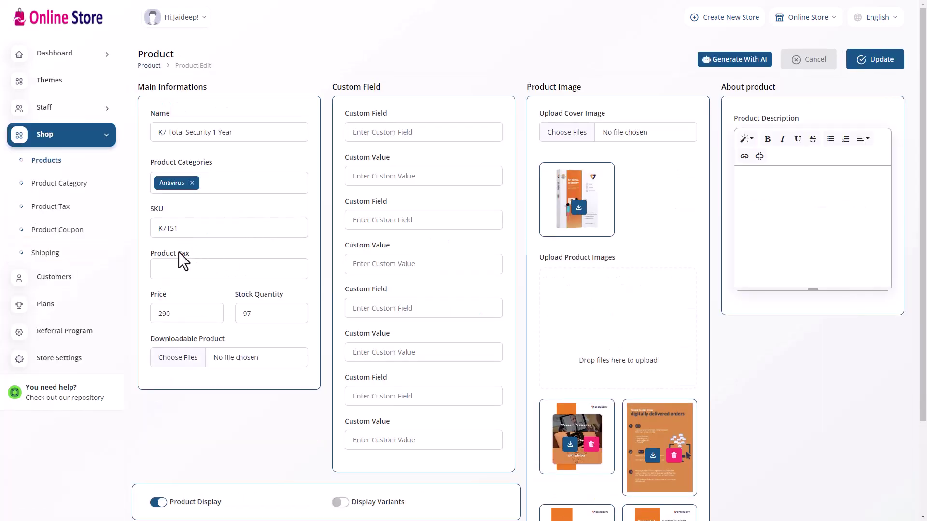
click(176, 269)
click(170, 291)
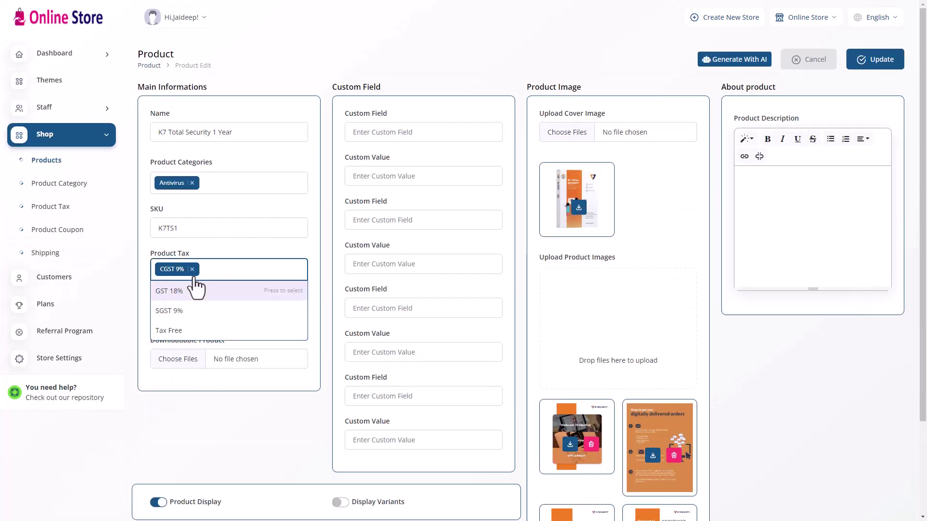
click(179, 311)
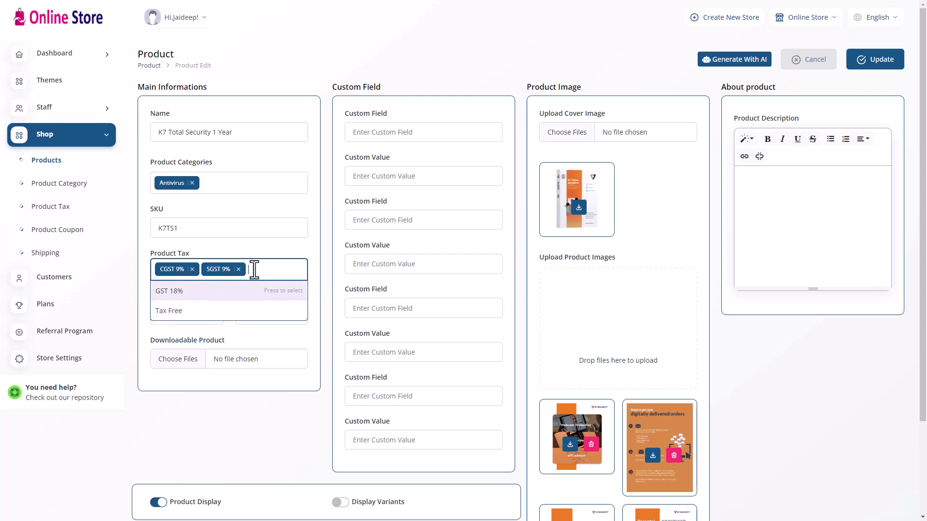
click(875, 59)
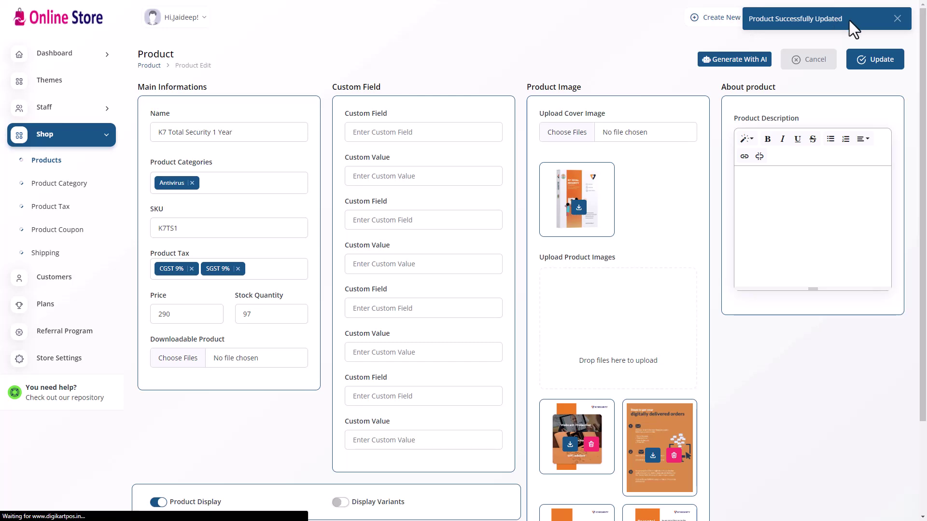
click(894, 20)
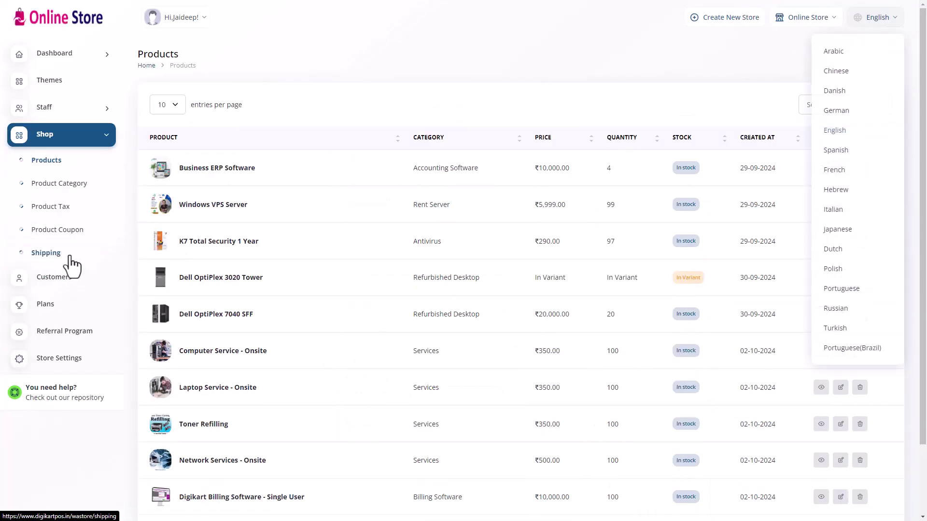
Step: Review the shop's shipping locations, including the new-location form, and its list of shipping charges
click(53, 258)
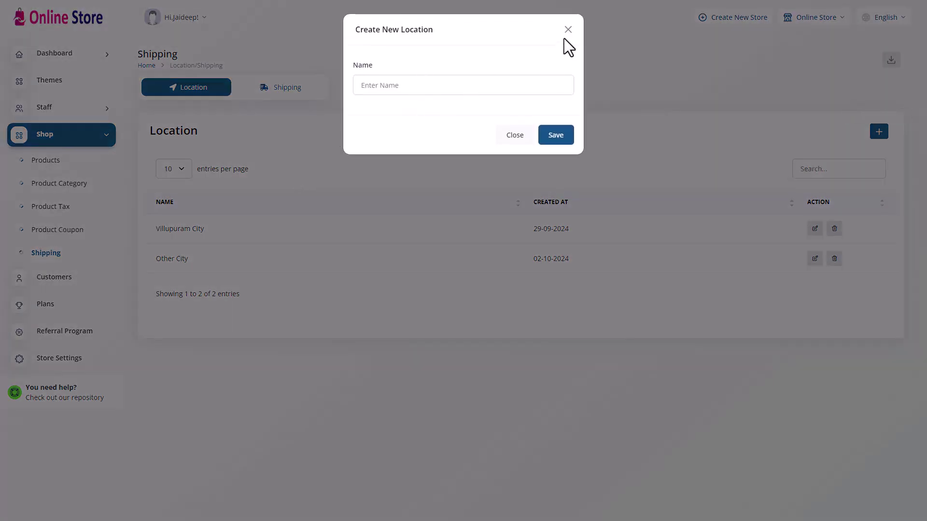
click(568, 30)
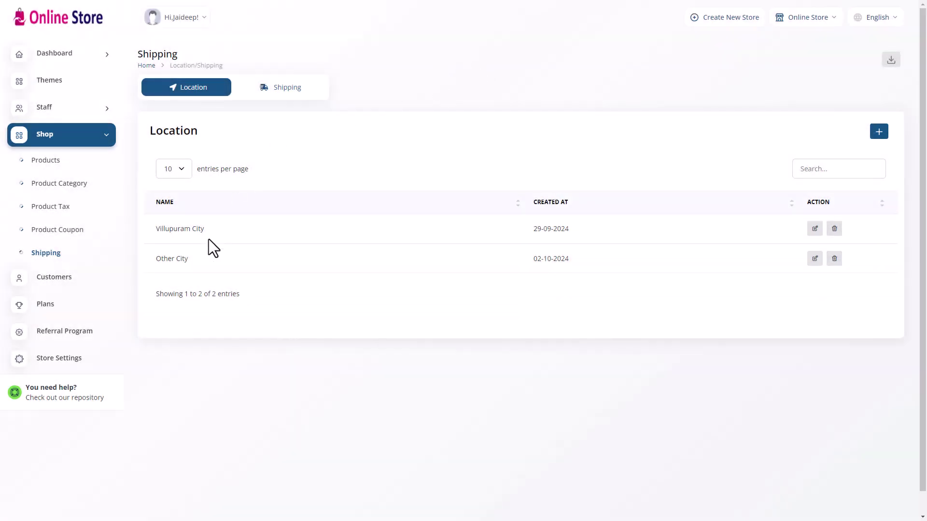
click(279, 94)
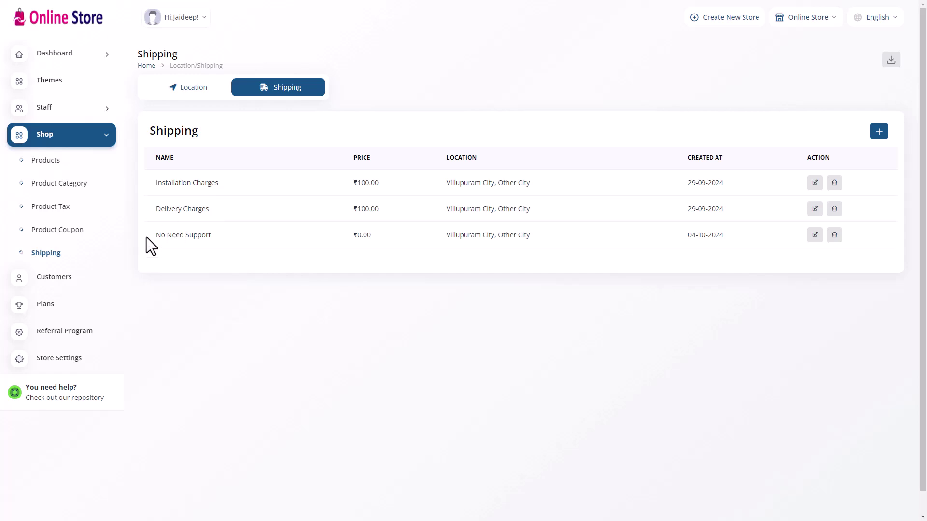
Step: View the store customers and the subscription plans, highlighting the Free Plan's price, storage limit, and store and user allowances
click(46, 279)
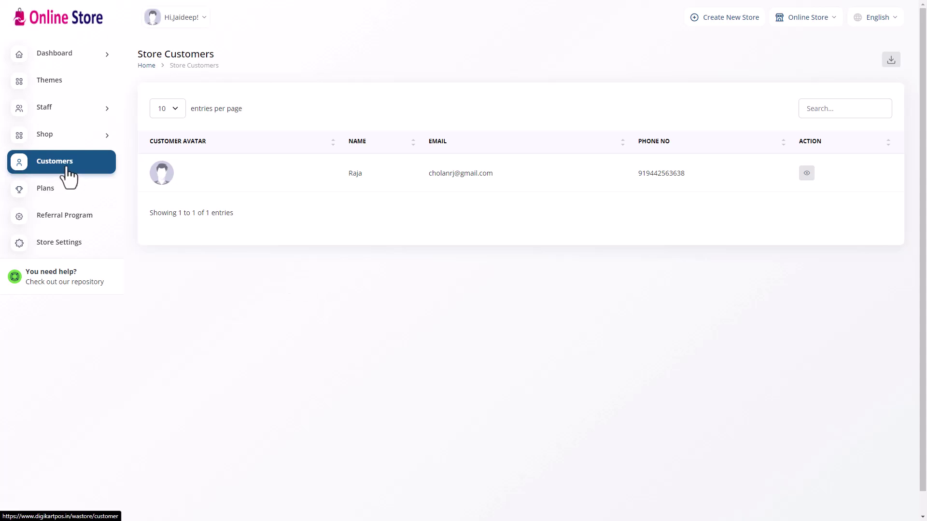
click(46, 189)
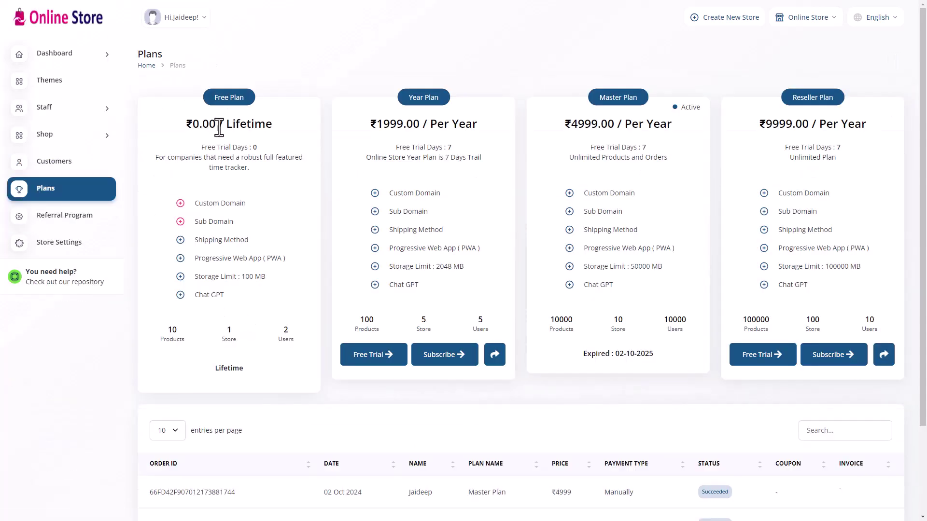
drag(185, 125, 280, 124)
click(282, 126)
drag(244, 277, 267, 277)
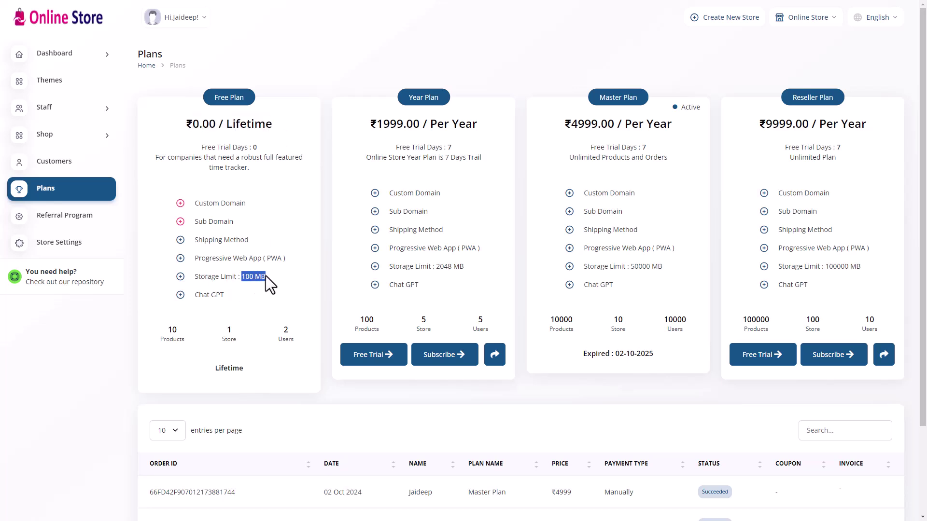
double_click(229, 330)
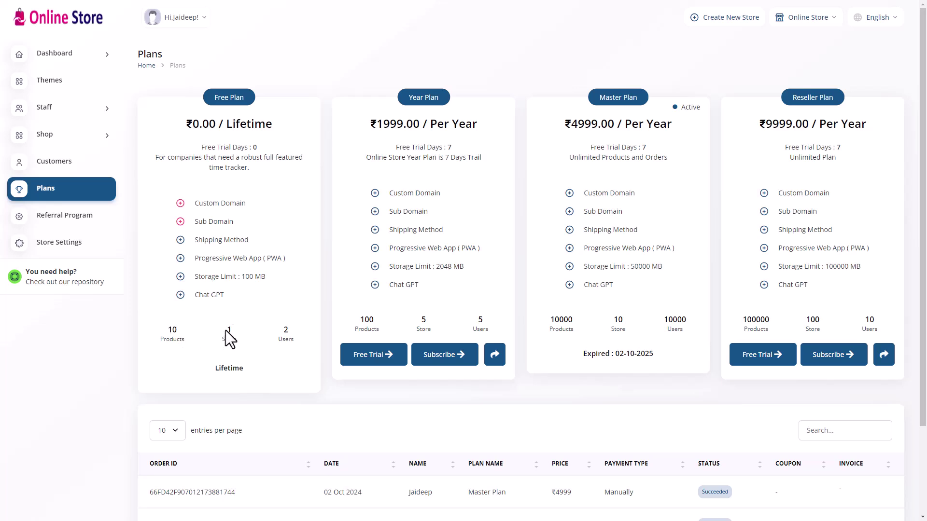
double_click(284, 329)
Step: Highlight the Year Plan's price and examine its product, store and user limits
drag(365, 122, 485, 129)
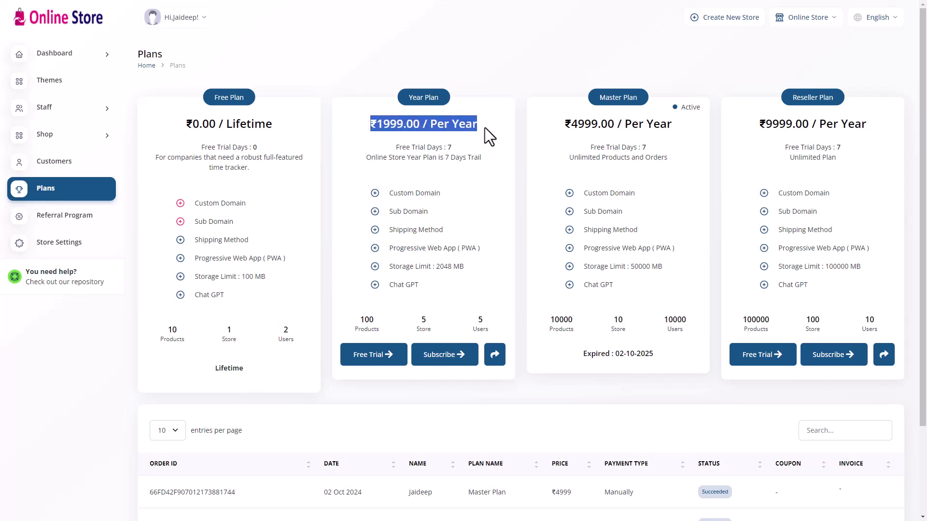
double_click(368, 320)
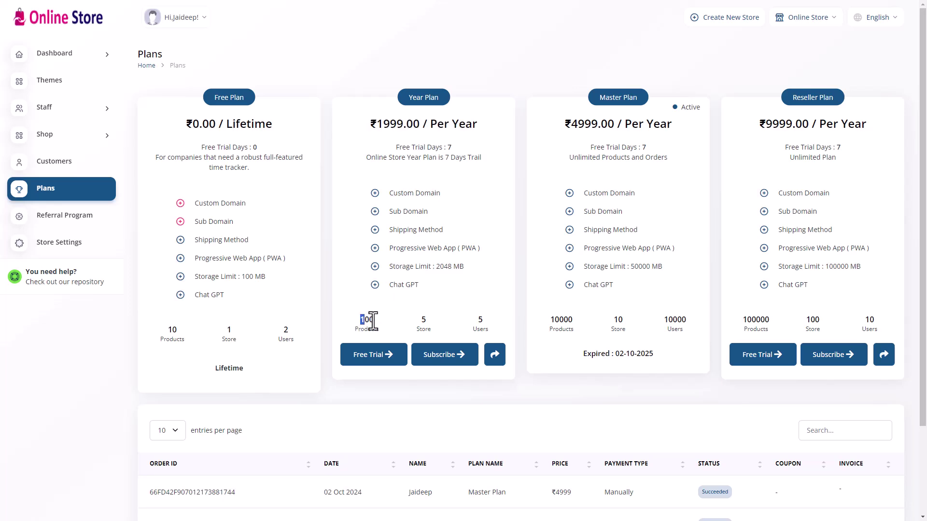
click(424, 328)
double_click(481, 320)
Step: Highlight the Master Plan's price and its product, store and user limits
drag(565, 124, 672, 128)
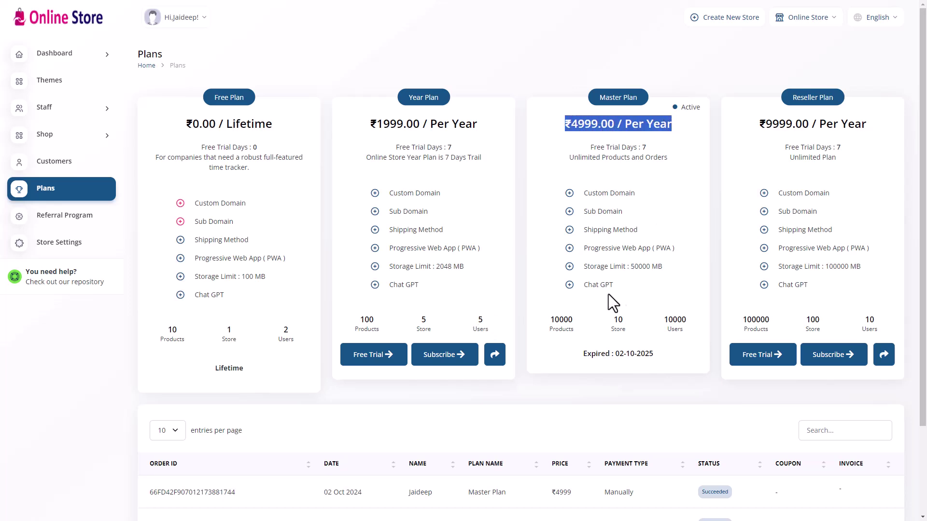
drag(549, 321, 583, 320)
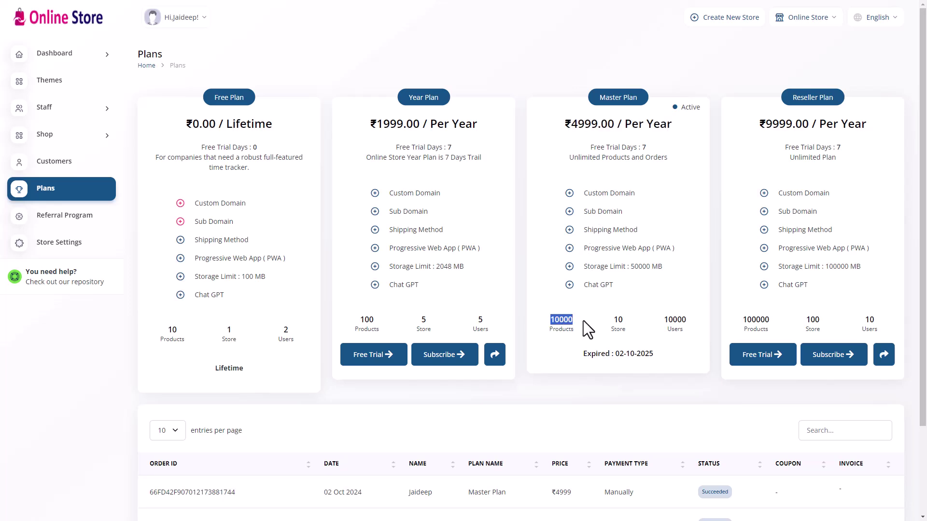
double_click(617, 320)
drag(663, 319, 689, 317)
drag(672, 322, 681, 320)
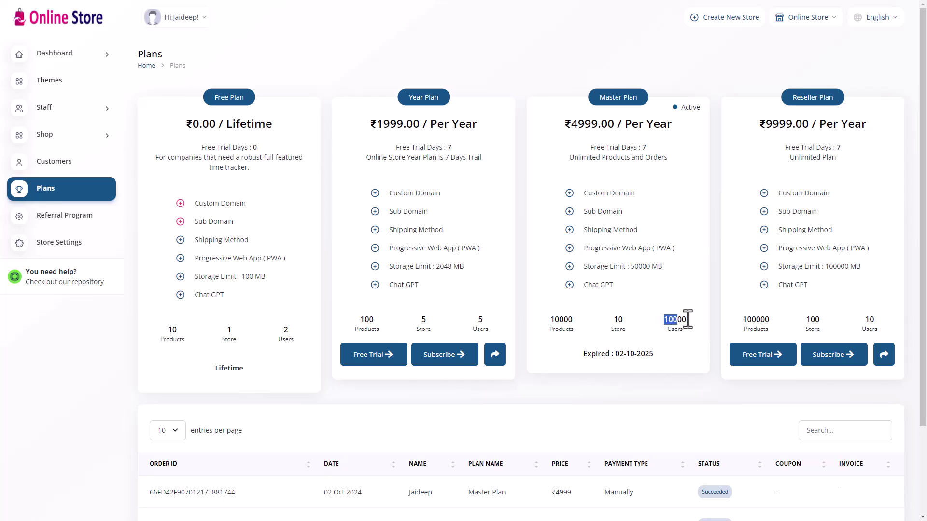
click(679, 323)
Step: Highlight the Reseller Plan's price and go through its included features from Custom Domain to Chat GPT
drag(759, 123, 868, 123)
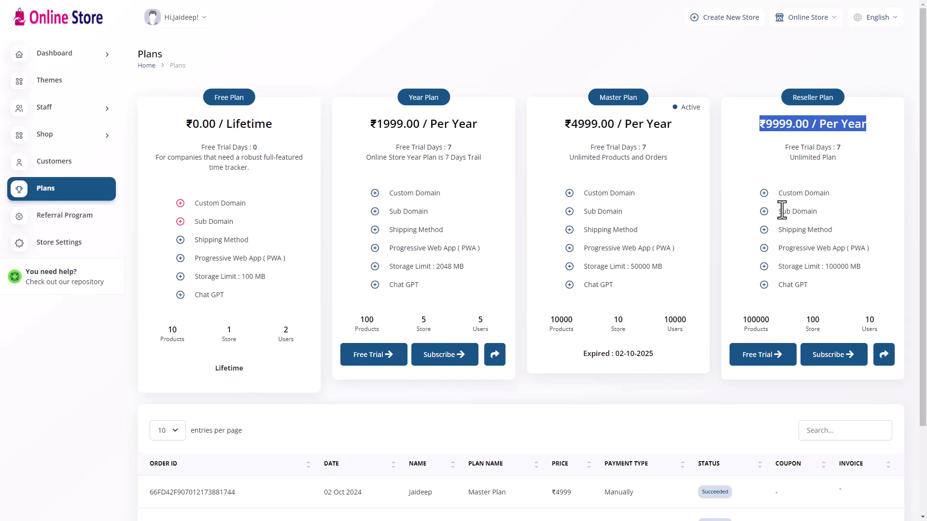
drag(777, 196, 841, 192)
drag(782, 211, 841, 212)
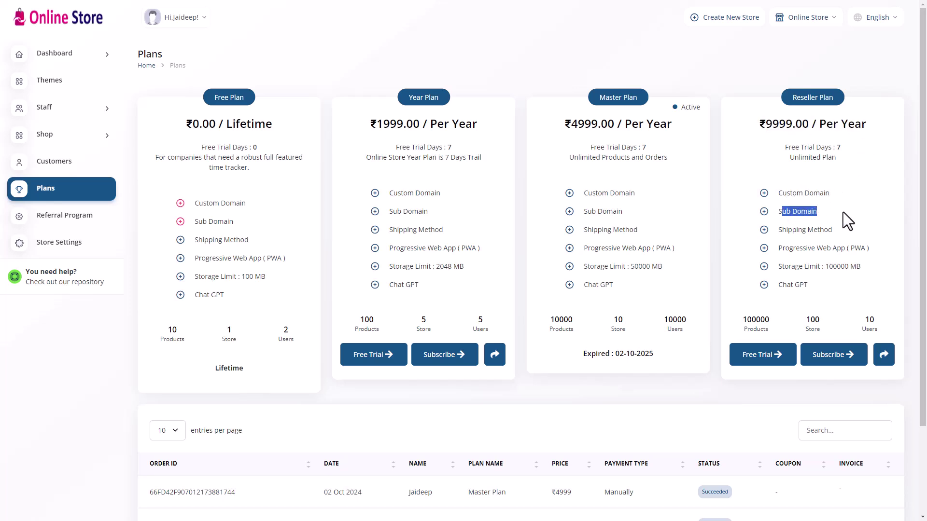
drag(779, 231, 850, 239)
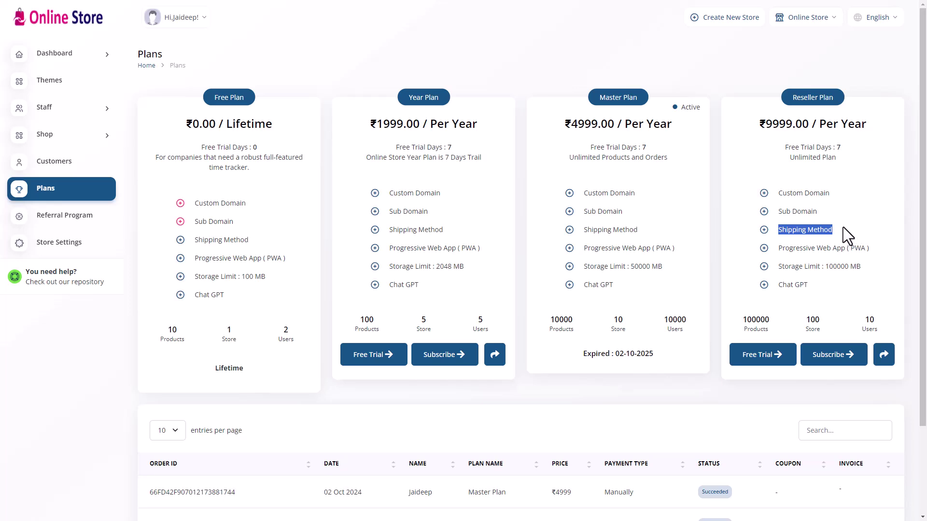
drag(783, 247, 876, 249)
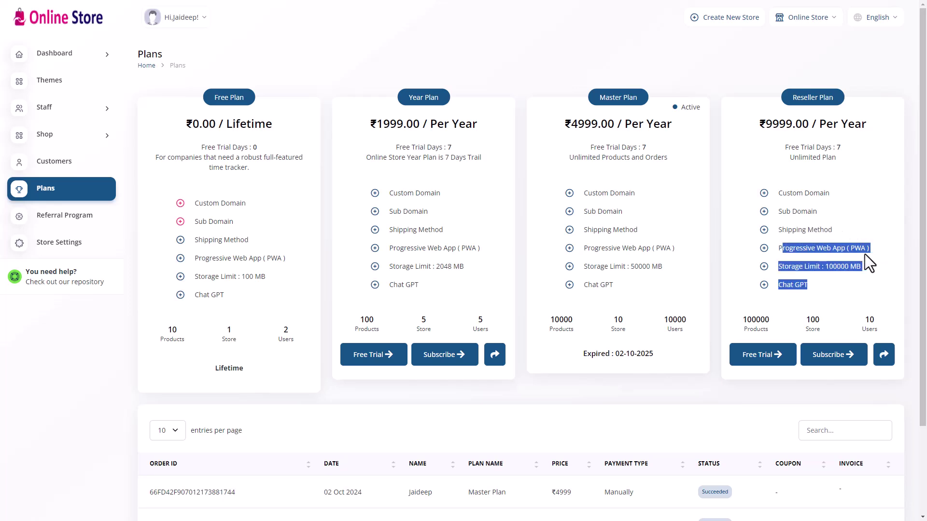
click(862, 254)
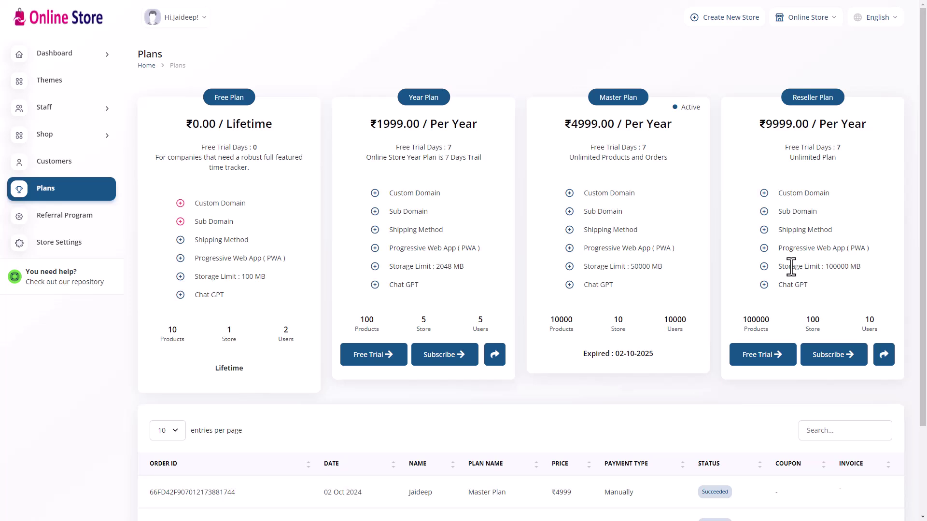
Step: Check the Master Plan's expiry date and the Free Plan's validity period
scroll(791, 267, down, 2)
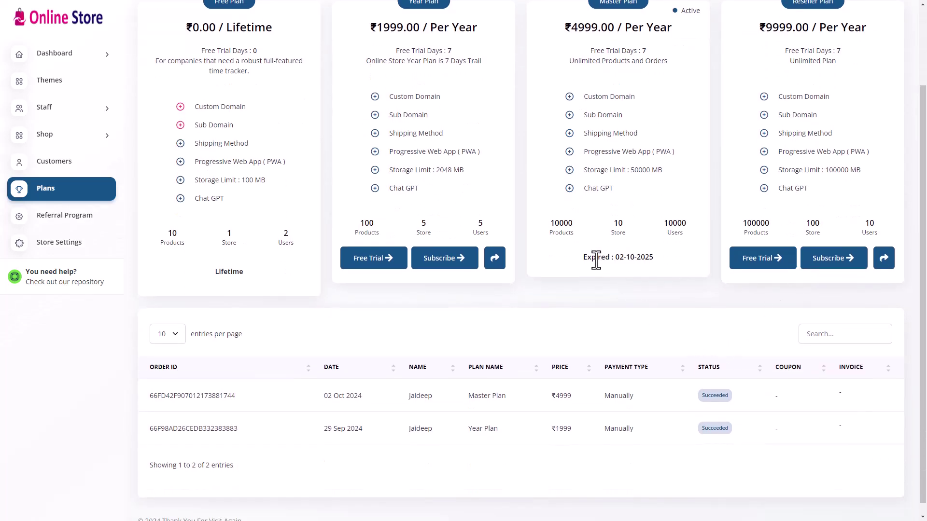
drag(583, 257, 664, 265)
click(247, 270)
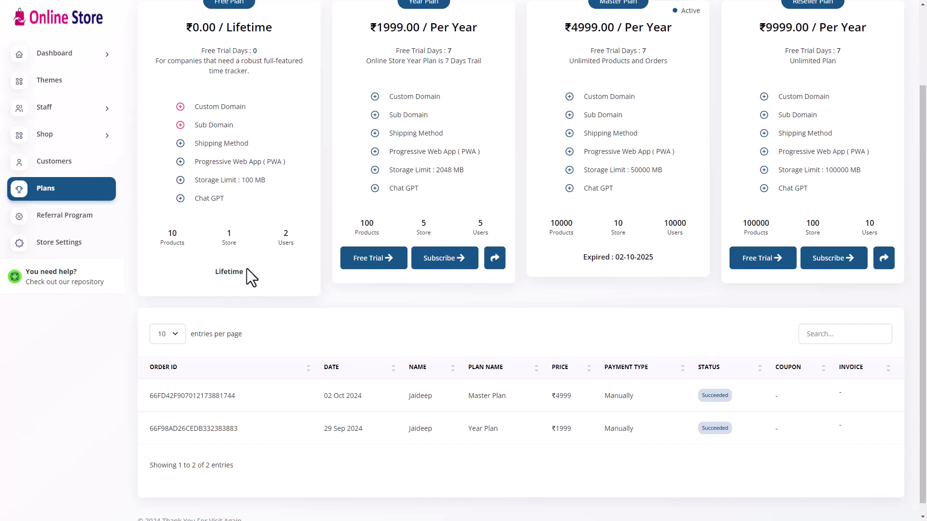
Step: Review the referral program's guideline, referral transactions and payout information
click(61, 217)
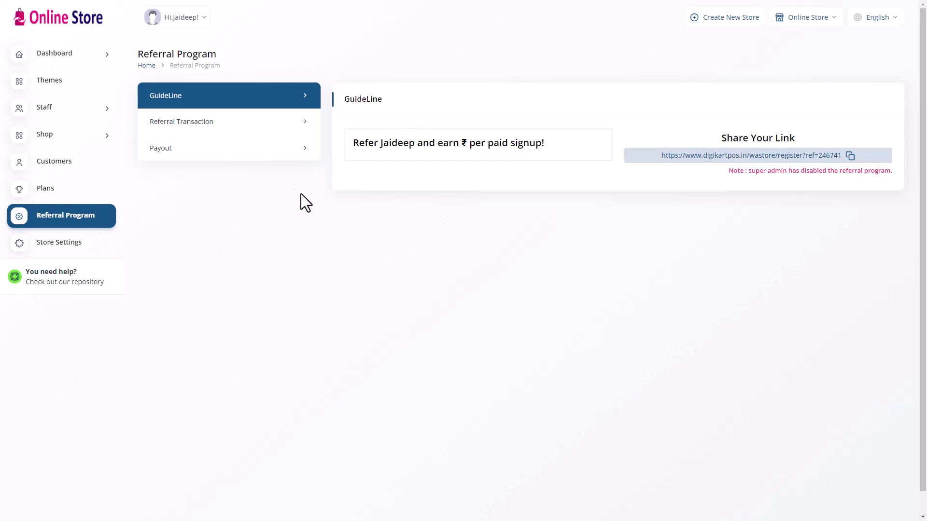
click(205, 125)
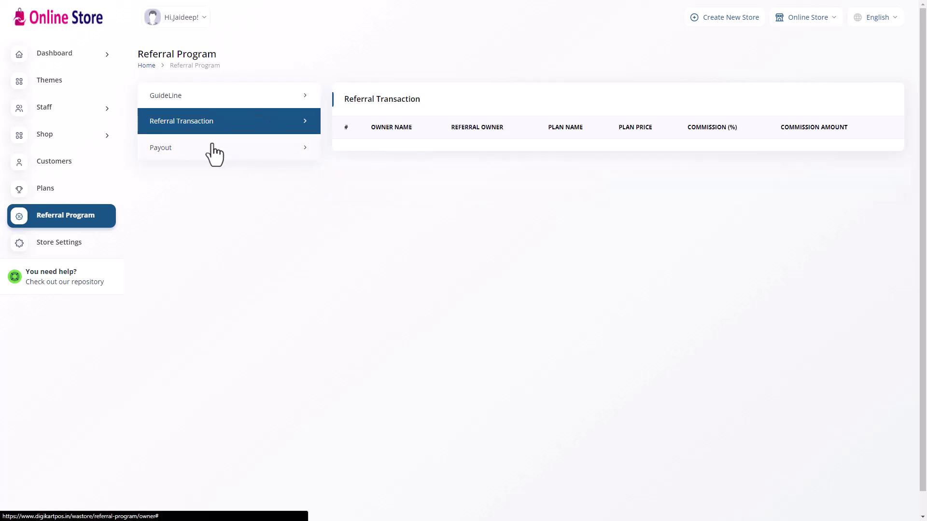
click(190, 145)
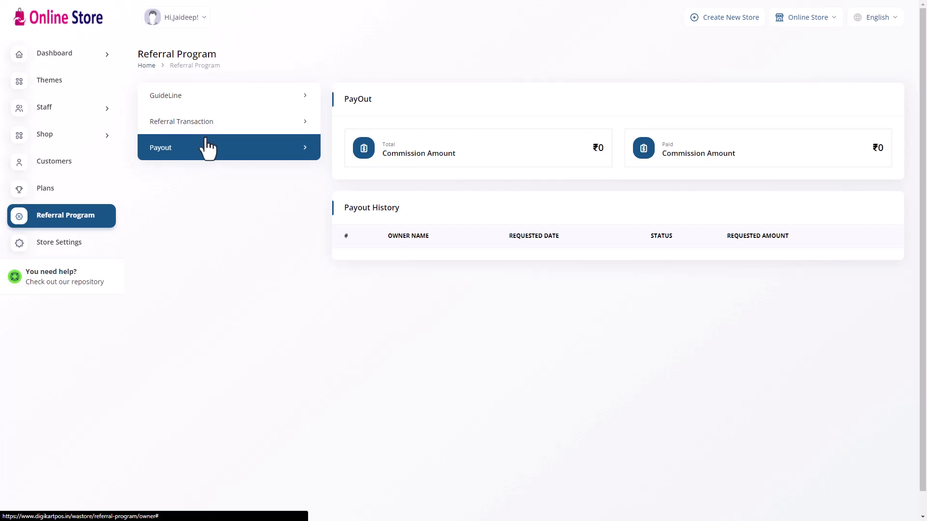
Step: Review the store's brand settings, from the logos and favicon to the theme customizer options
click(68, 246)
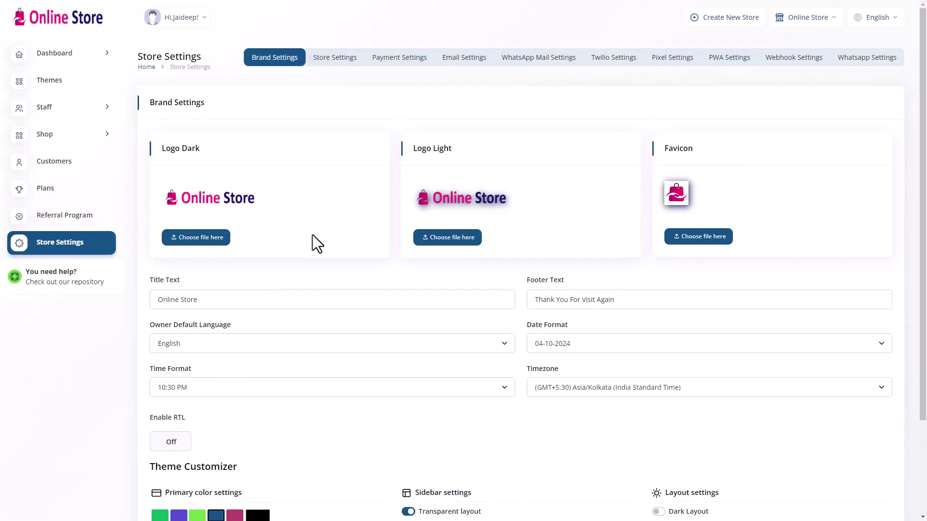
scroll(312, 235, down, 3)
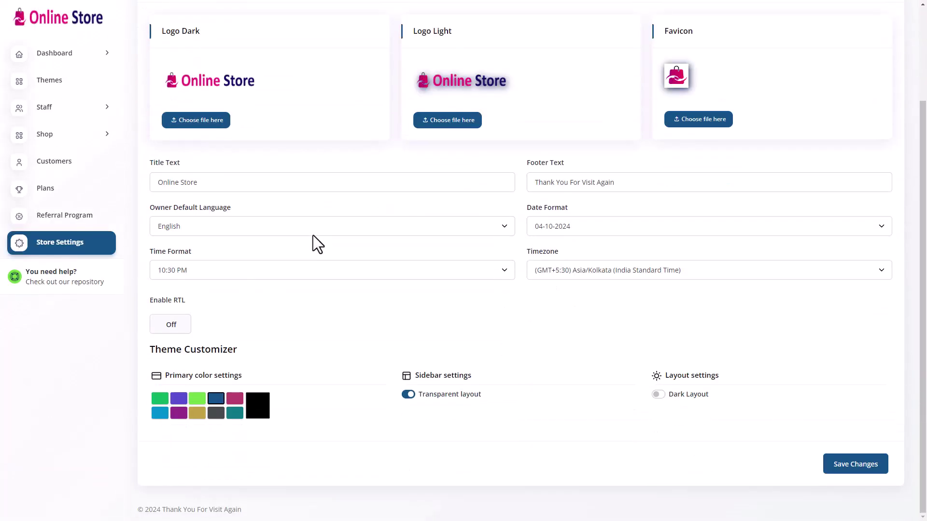
scroll(381, 159, up, 3)
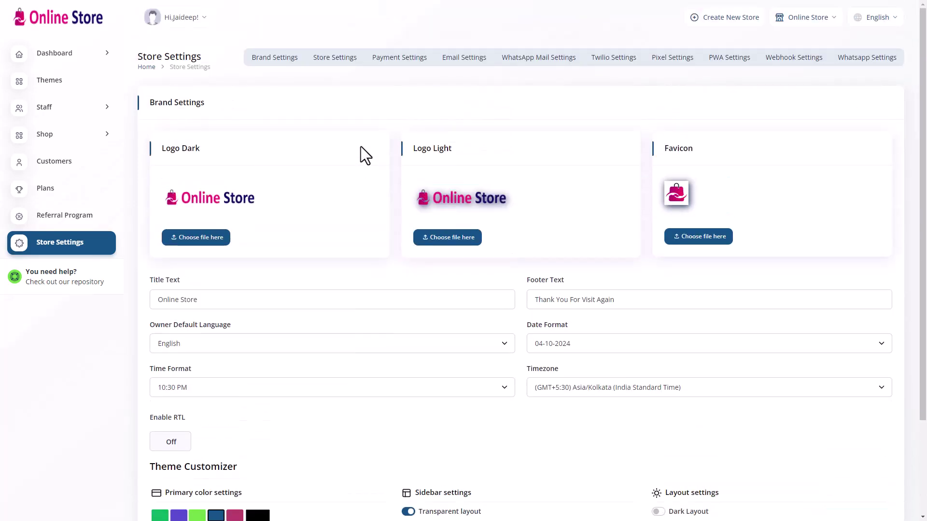
click(277, 62)
Step: Look over the payment settings and the general store settings, and highlight the store link address
click(339, 58)
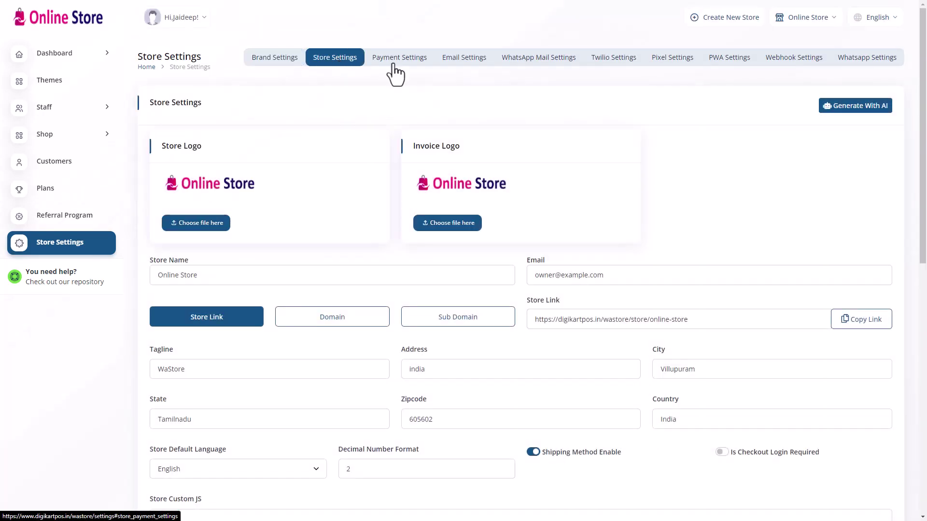
click(410, 59)
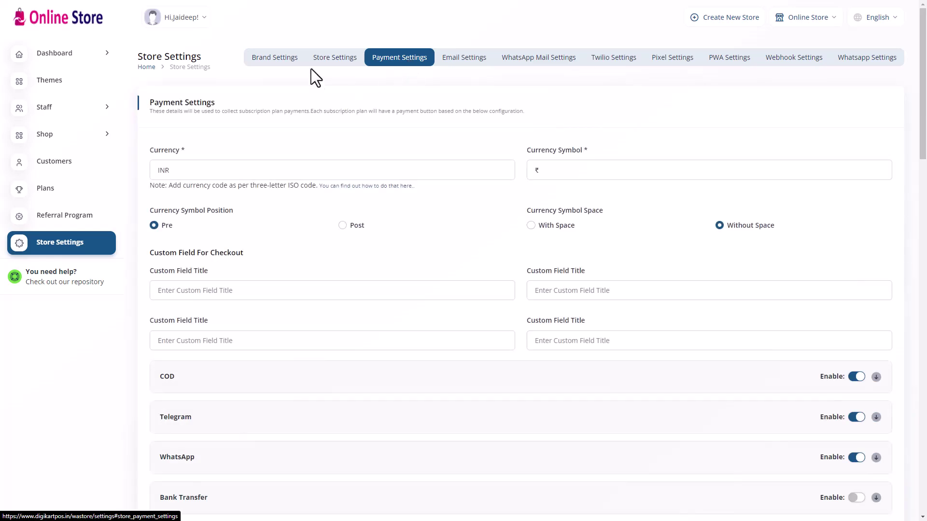
click(325, 58)
scroll(322, 263, down, 2)
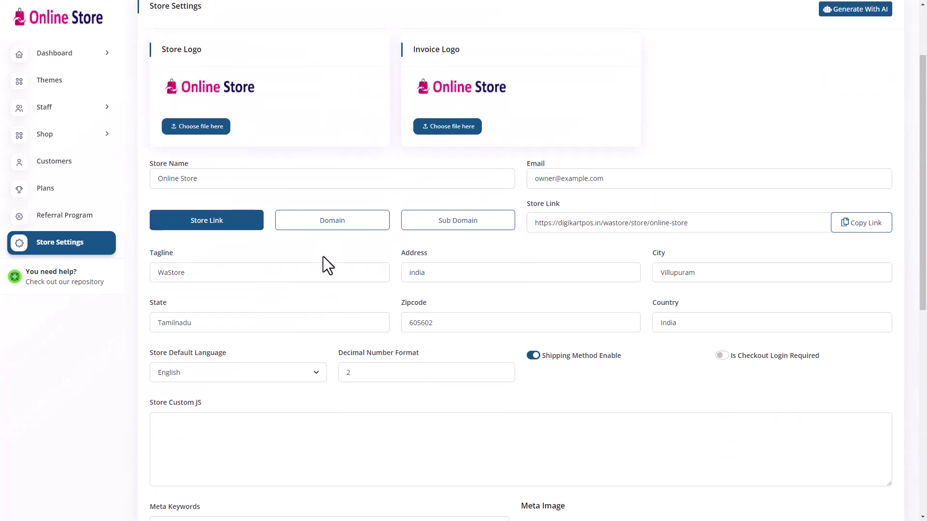
drag(699, 225, 507, 233)
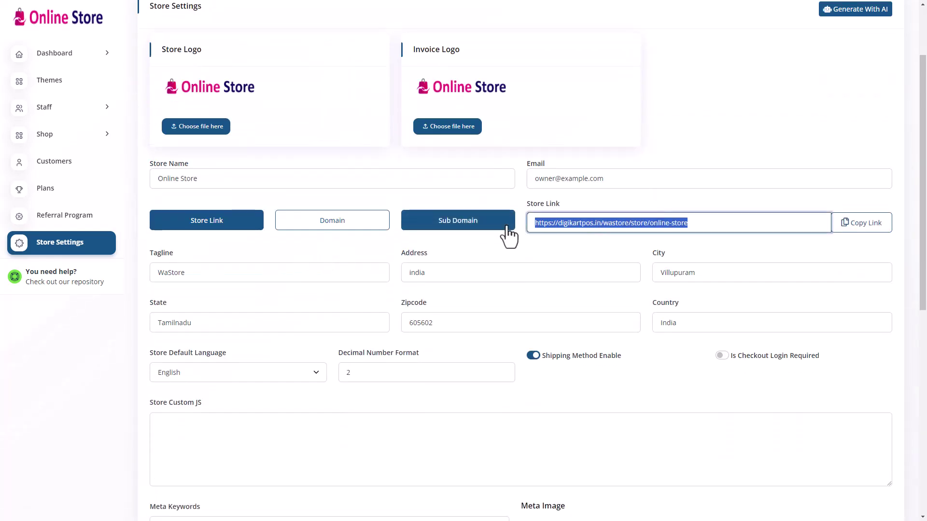
Step: Inspect the Domain option with Custom Domain enabled, and return to the Store Link option to highlight its address
click(492, 248)
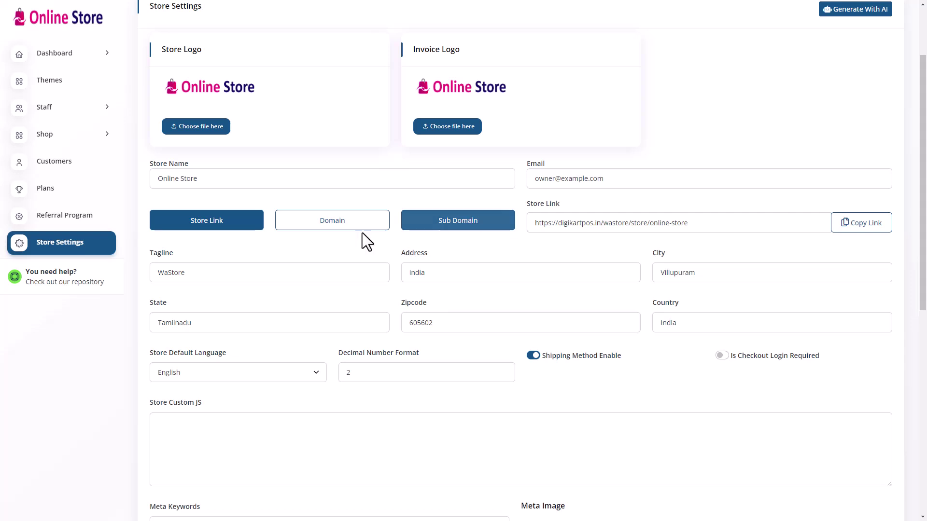
click(338, 224)
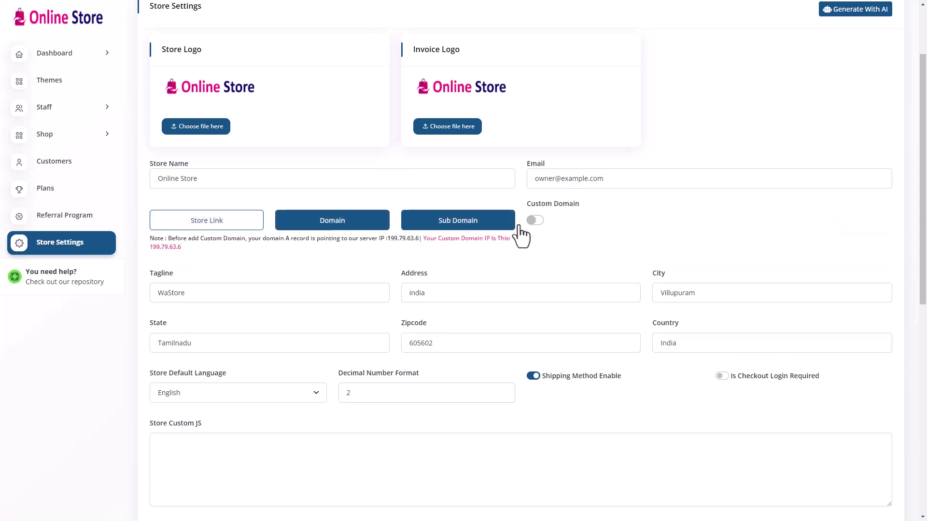
click(536, 223)
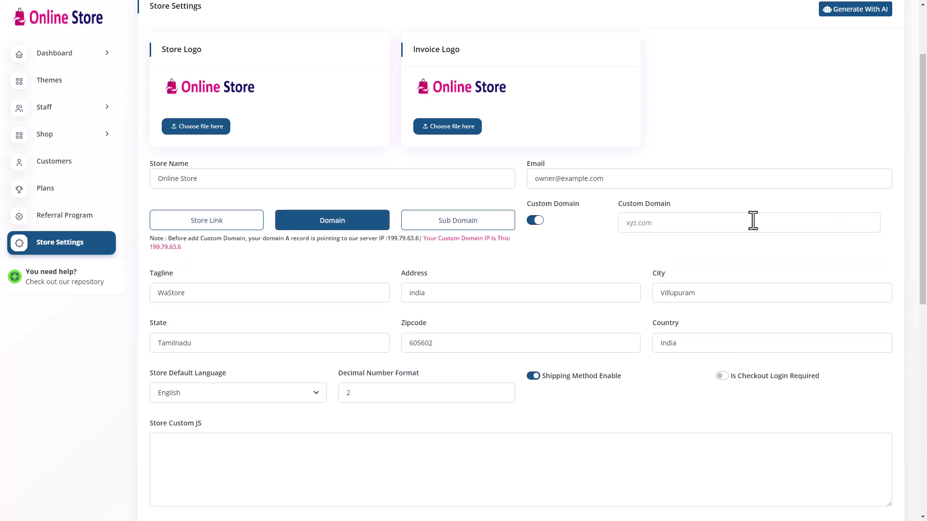
click(202, 224)
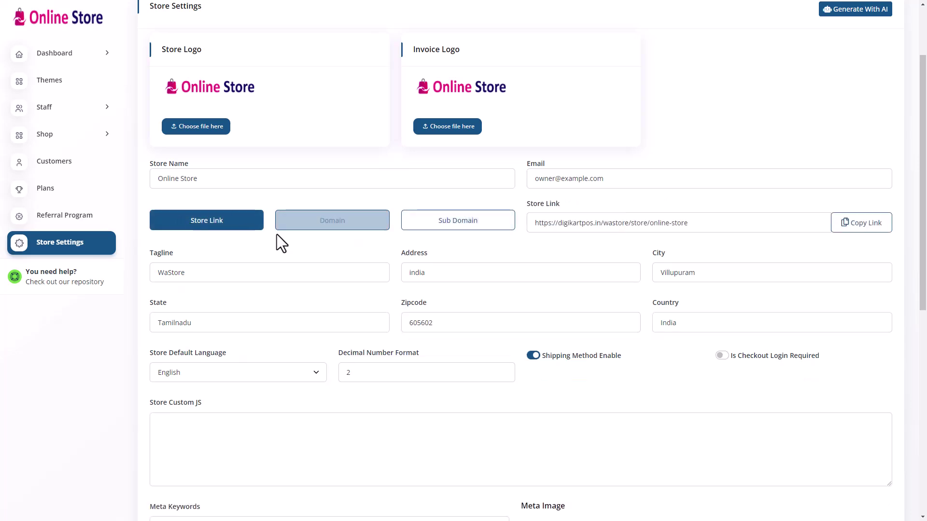
drag(692, 223, 531, 223)
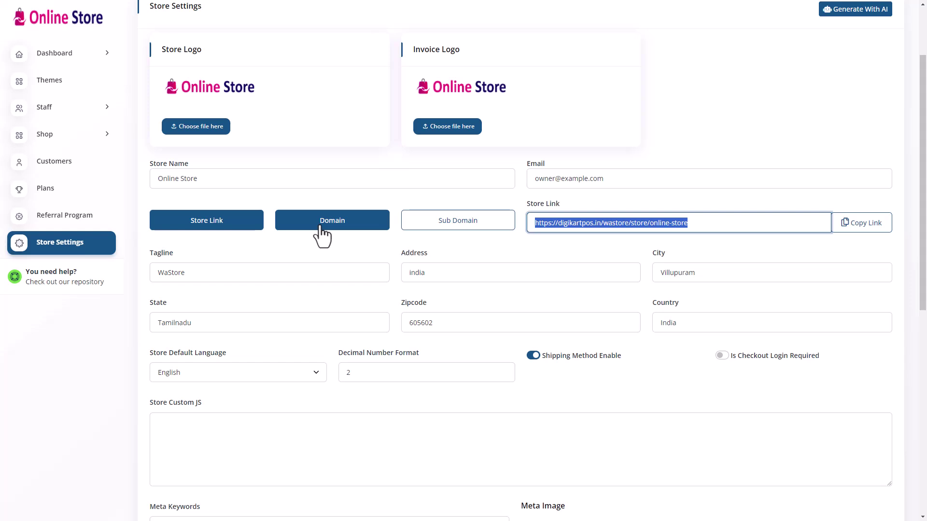
Step: Look over the store's custom JS, meta keywords, meta description and footer social media link fields
scroll(338, 239, down, 6)
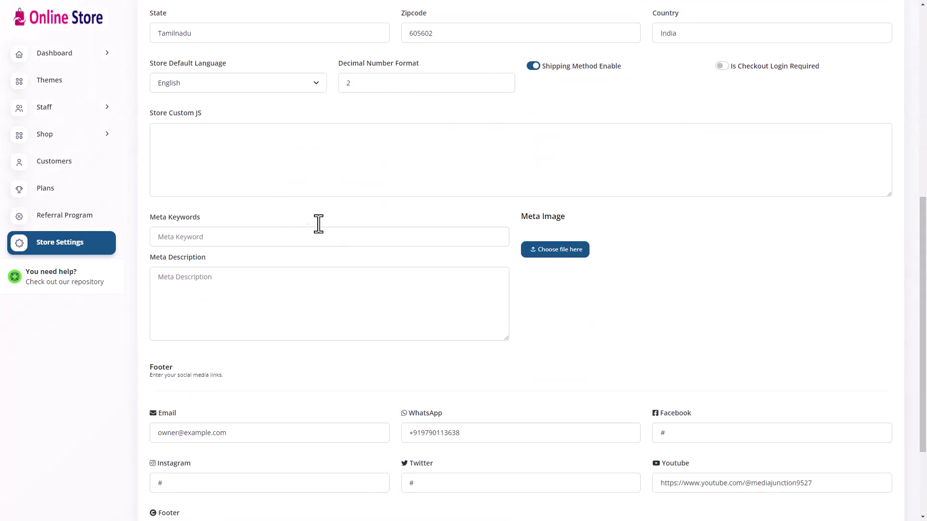
click(229, 159)
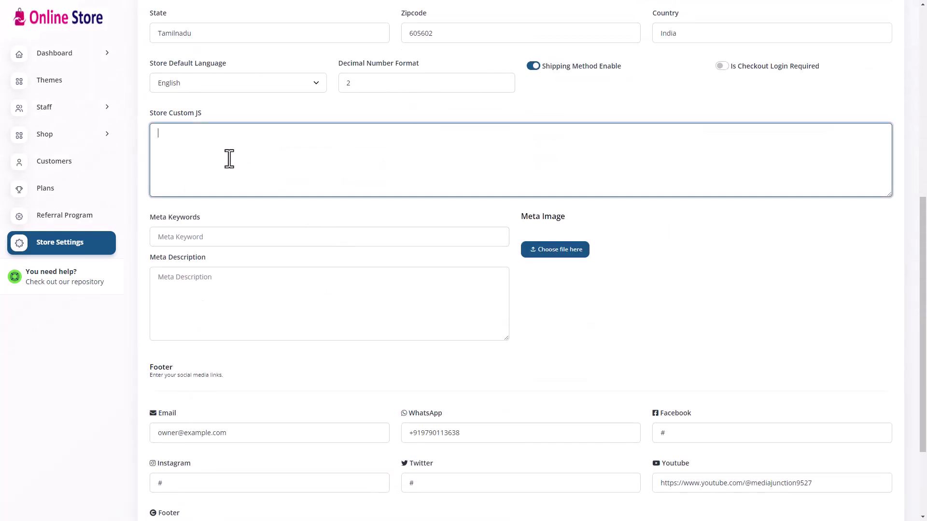
click(195, 238)
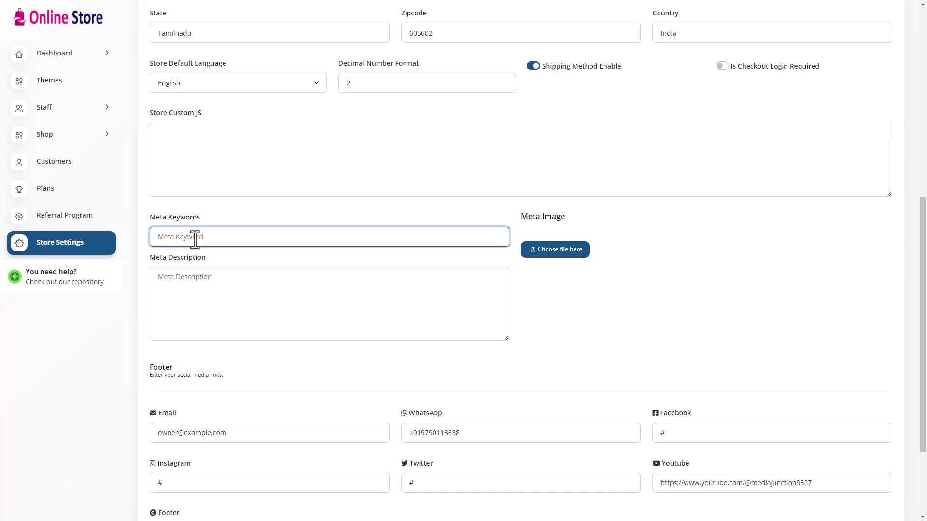
click(191, 292)
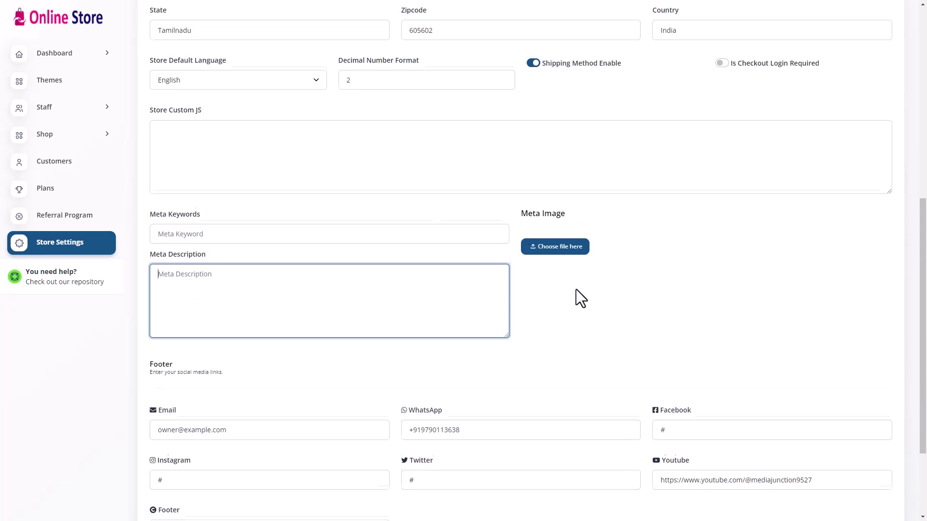
scroll(576, 290, down, 3)
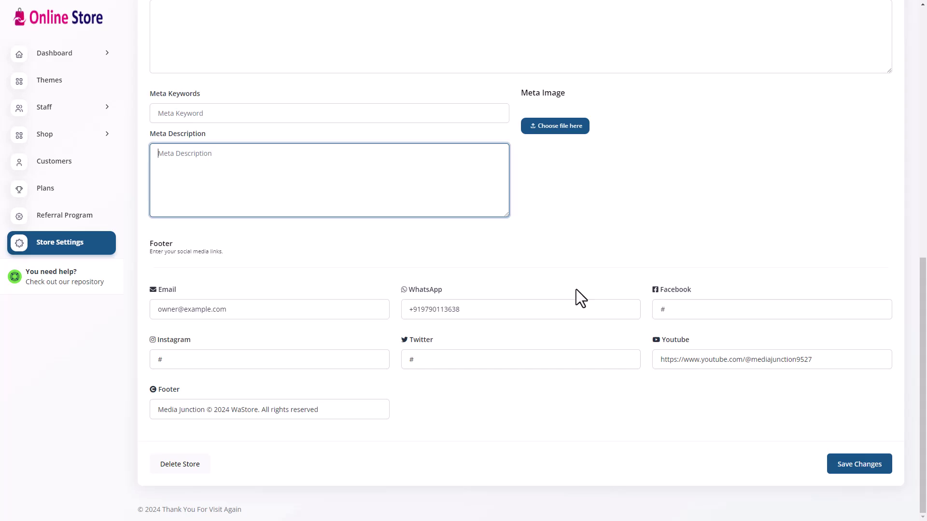
scroll(578, 297, up, 12)
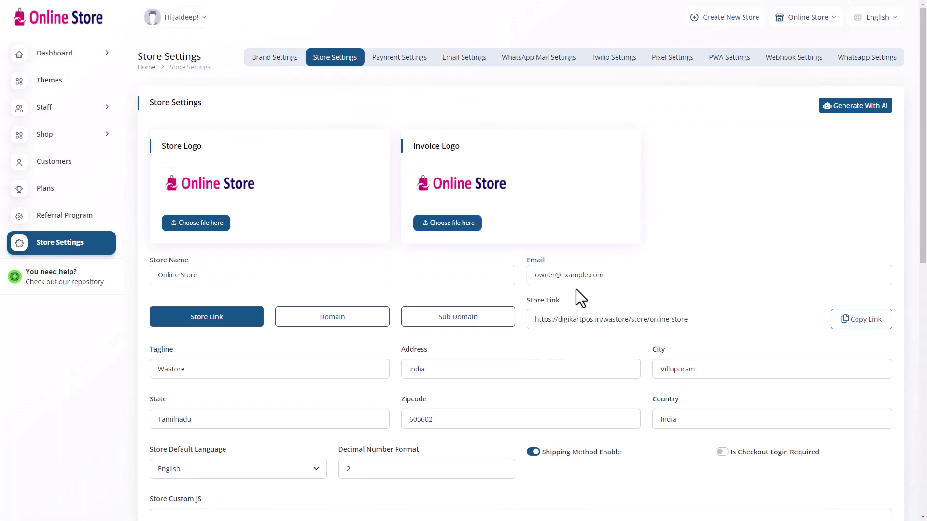
Step: Check the currency code and currency symbol fields in the payment settings
click(397, 60)
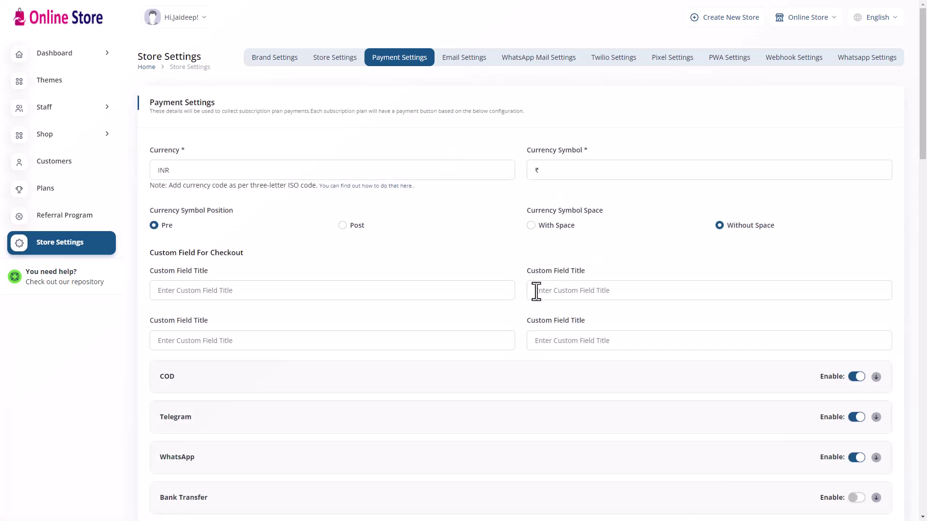
click(197, 172)
click(550, 168)
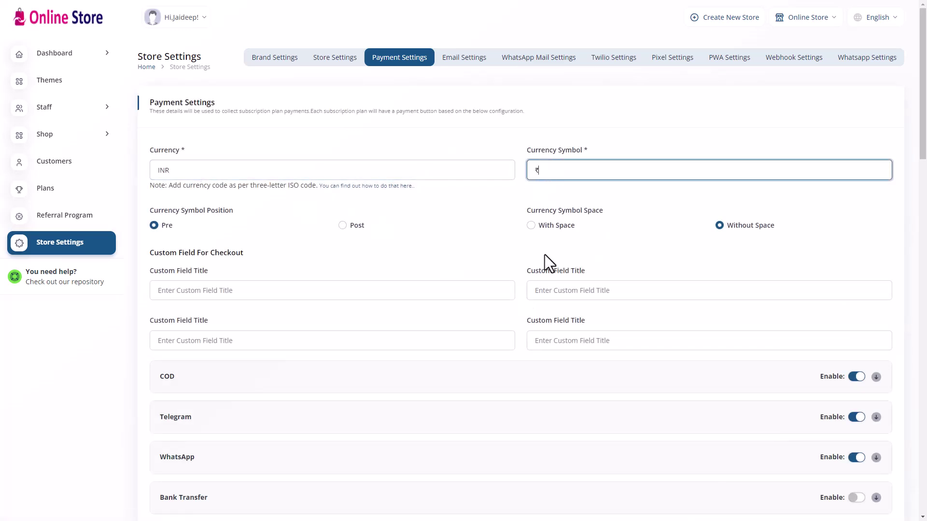
Step: Examine the checkout custom fields and the full list of payment methods, from COD and Telegram to CinetPay
scroll(545, 254, down, 7)
scroll(548, 263, up, 2)
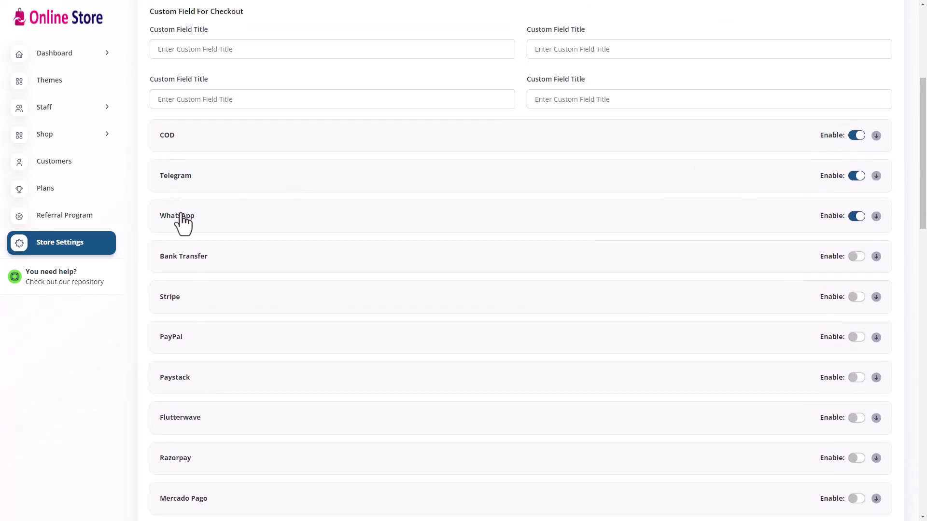
scroll(534, 285, down, 2)
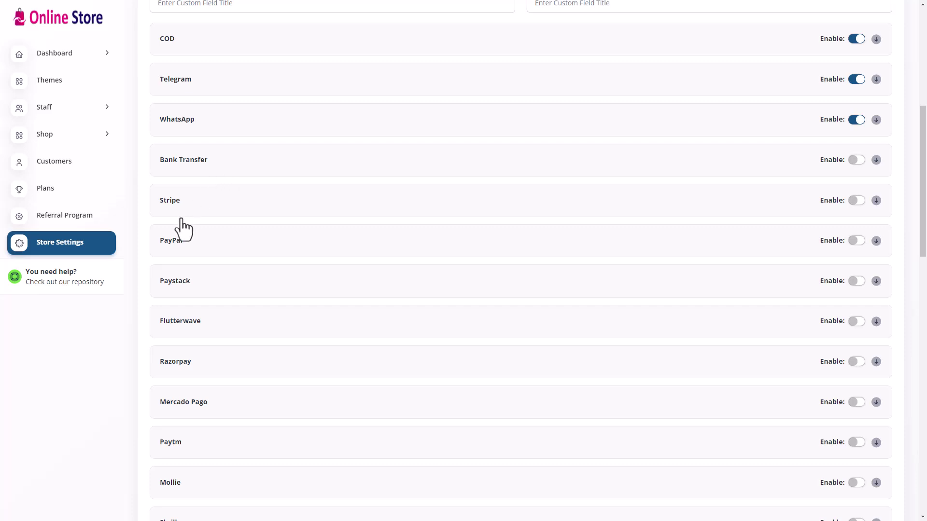
scroll(189, 297, down, 2)
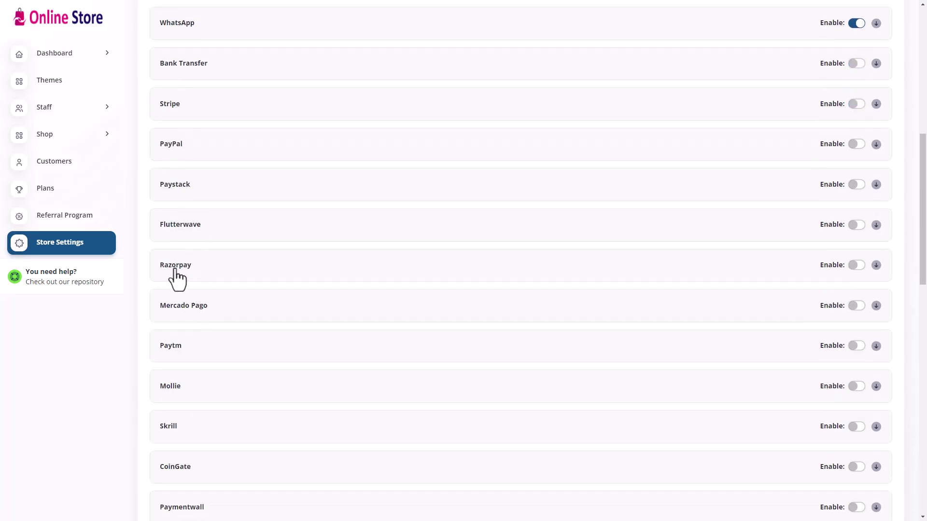
scroll(187, 292, down, 3)
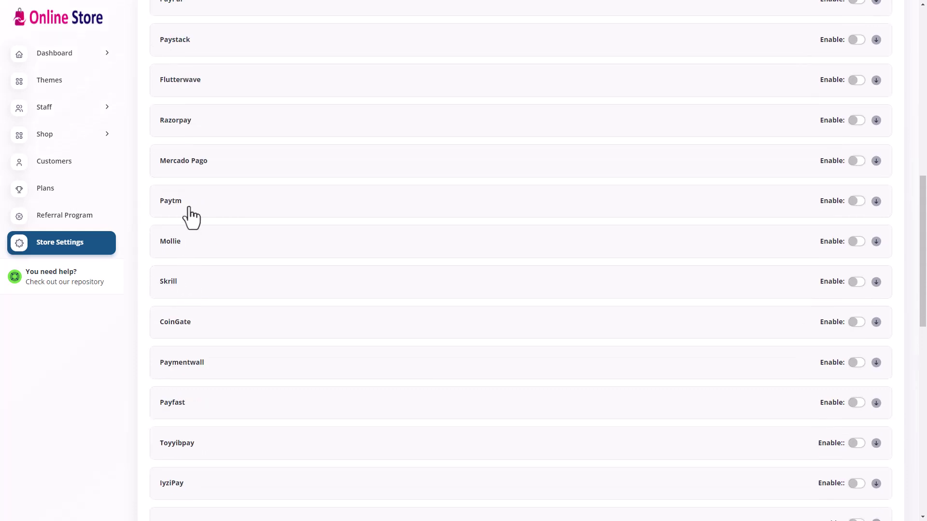
scroll(196, 251, down, 3)
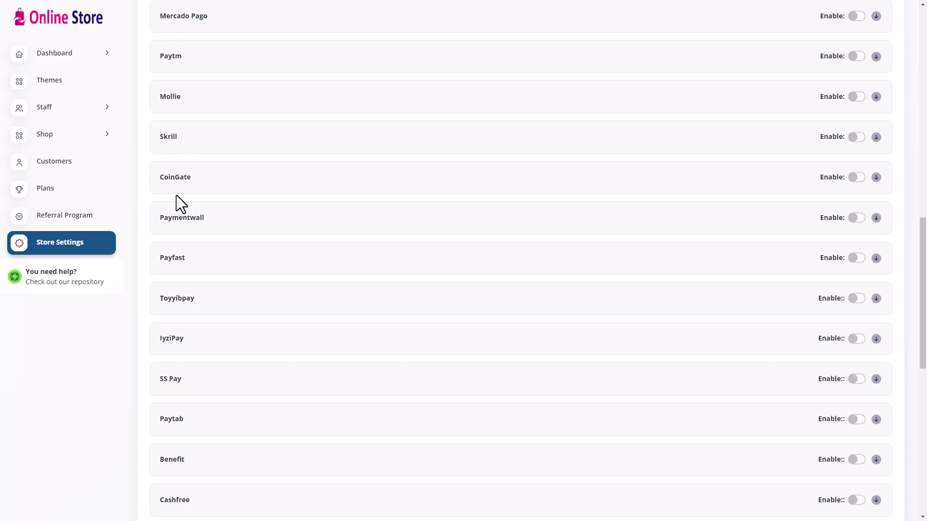
scroll(209, 336, down, 3)
scroll(211, 333, down, 7)
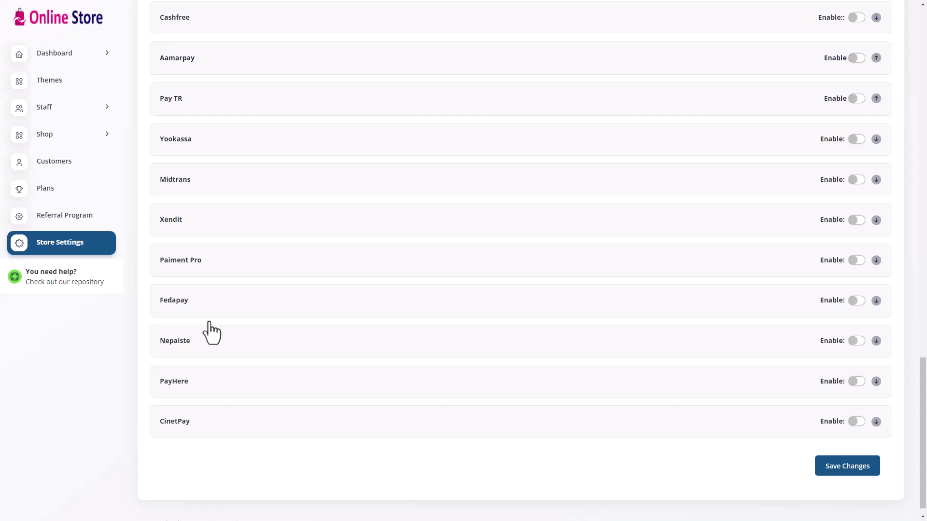
scroll(211, 333, up, 17)
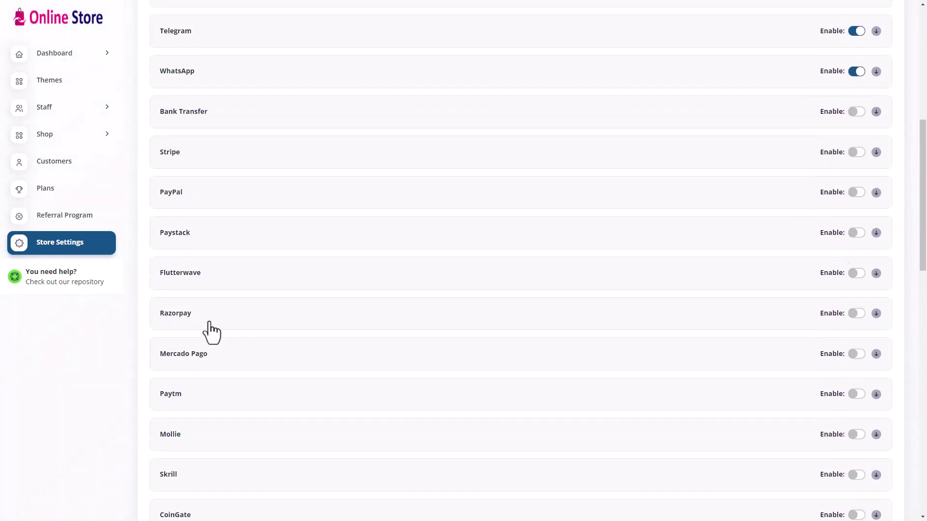
scroll(211, 330, up, 8)
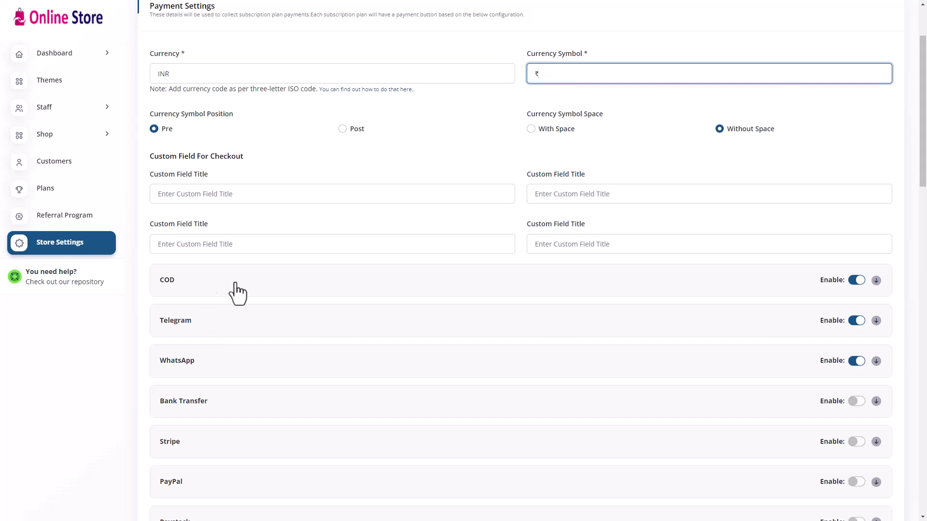
scroll(338, 300, down, 3)
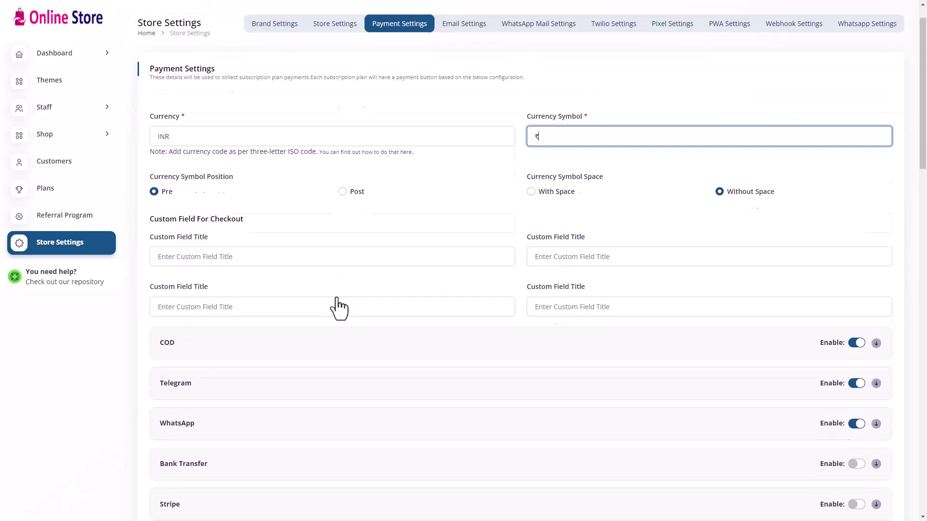
scroll(337, 295, up, 3)
Step: Look over the store's email settings, WhatsApp mail settings and Twilio settings
click(457, 60)
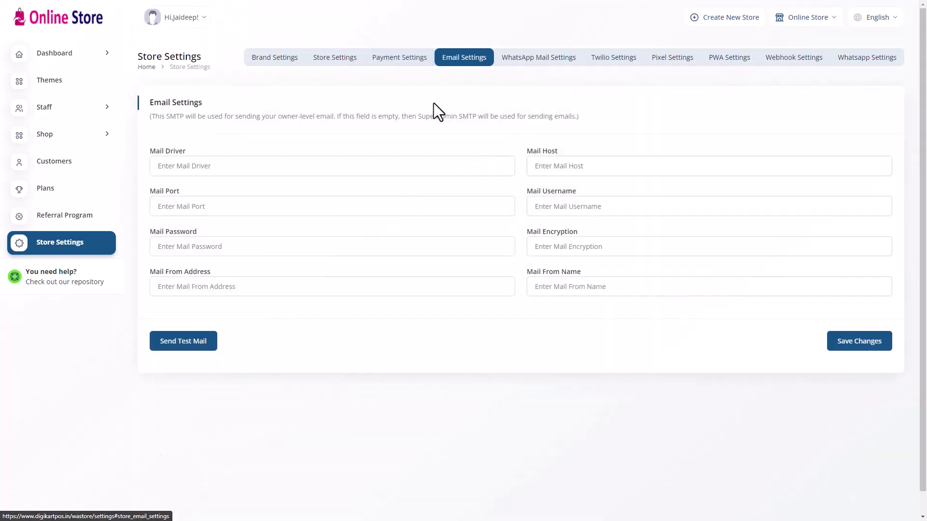
click(543, 60)
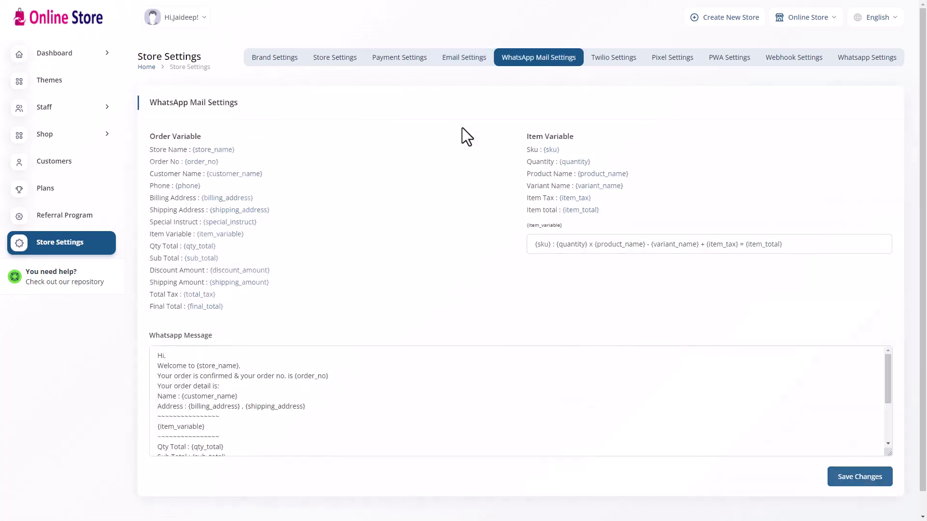
click(610, 70)
Step: Explore the new pixel form in the pixel settings with Facebook as the platform, and close it without saving
click(677, 67)
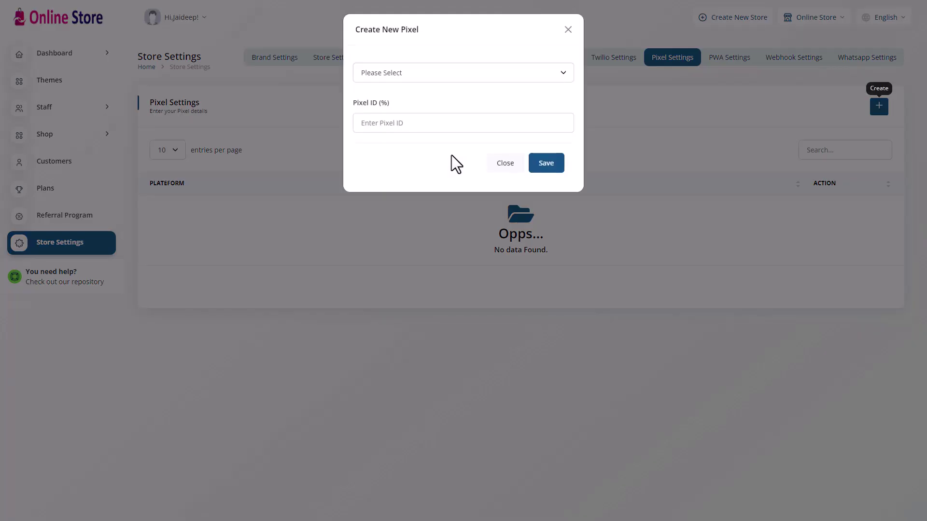
click(422, 80)
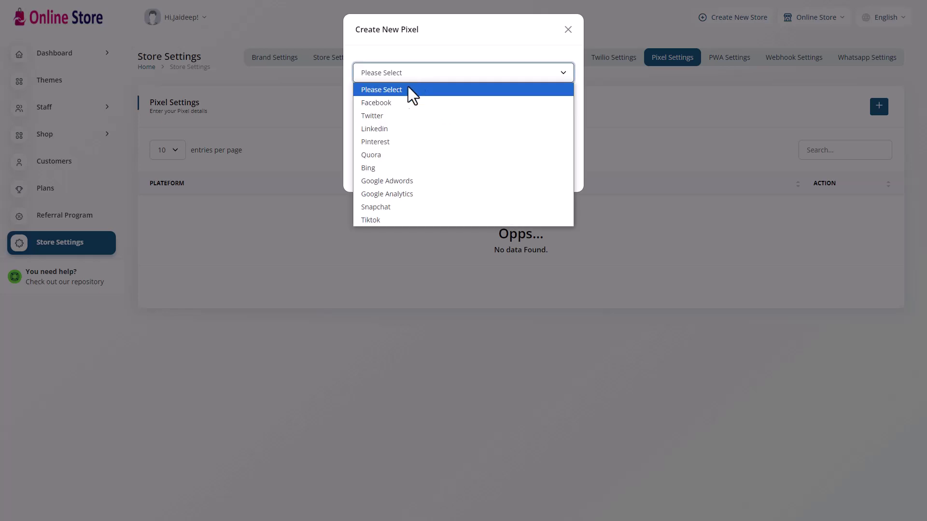
click(399, 104)
click(419, 123)
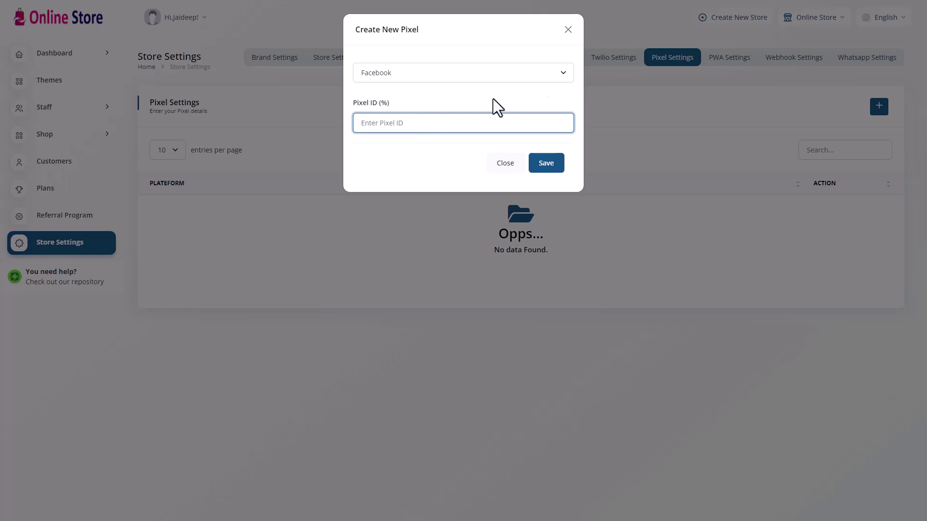
click(568, 30)
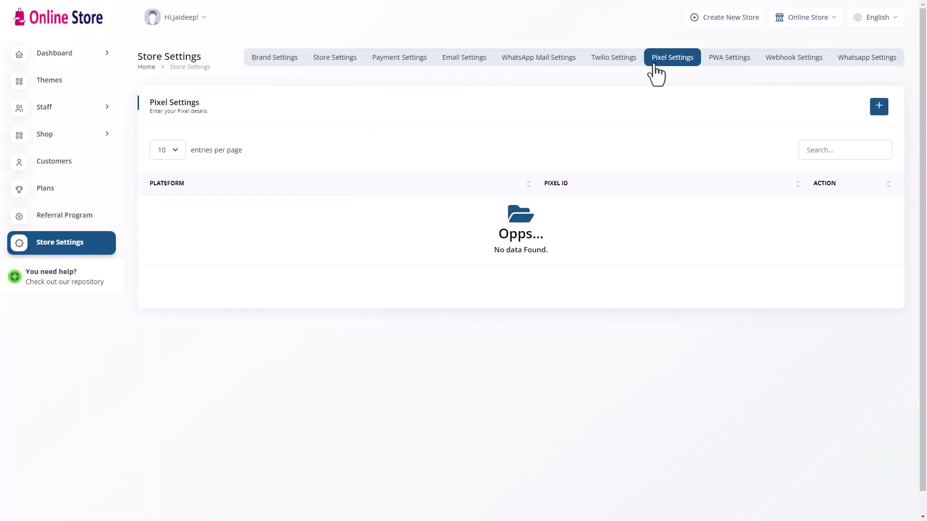
Step: Look over the PWA settings and the webhook settings
click(719, 61)
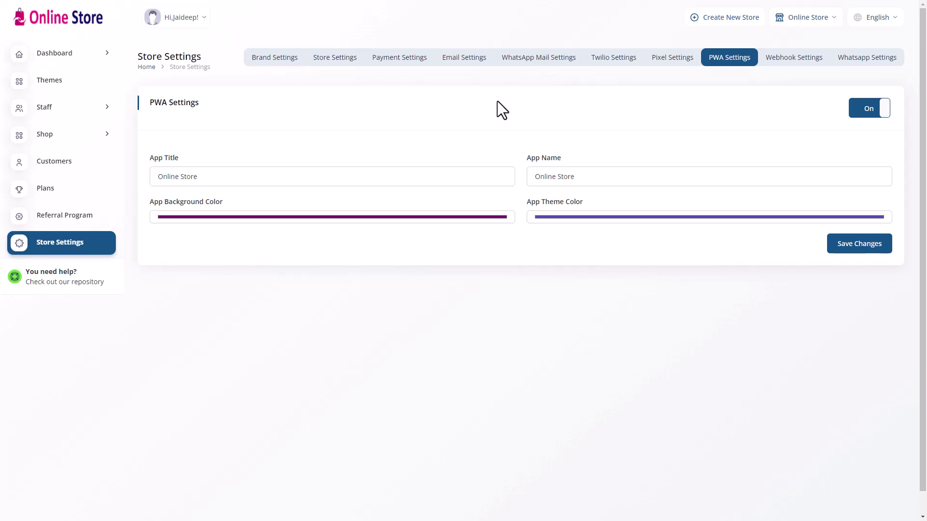
click(789, 64)
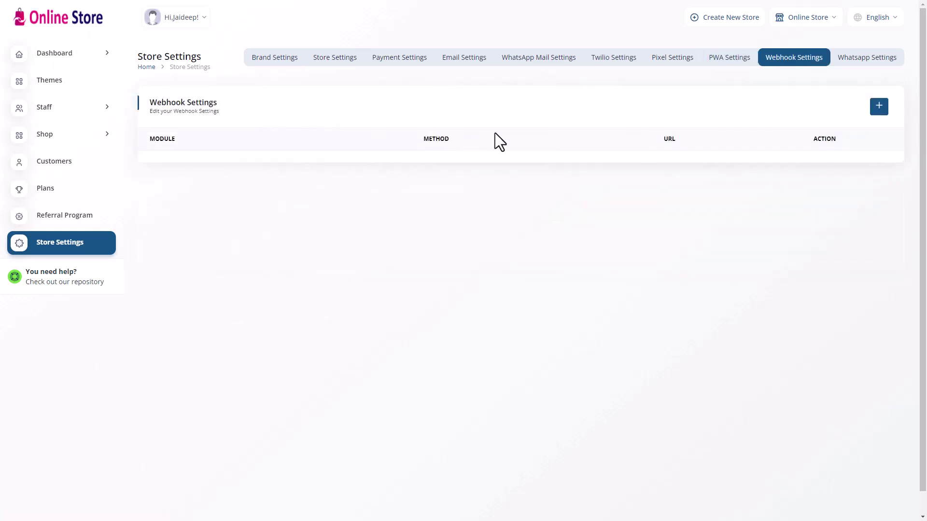
Step: Check the WhatsApp live support settings and highlight the contact number
click(866, 62)
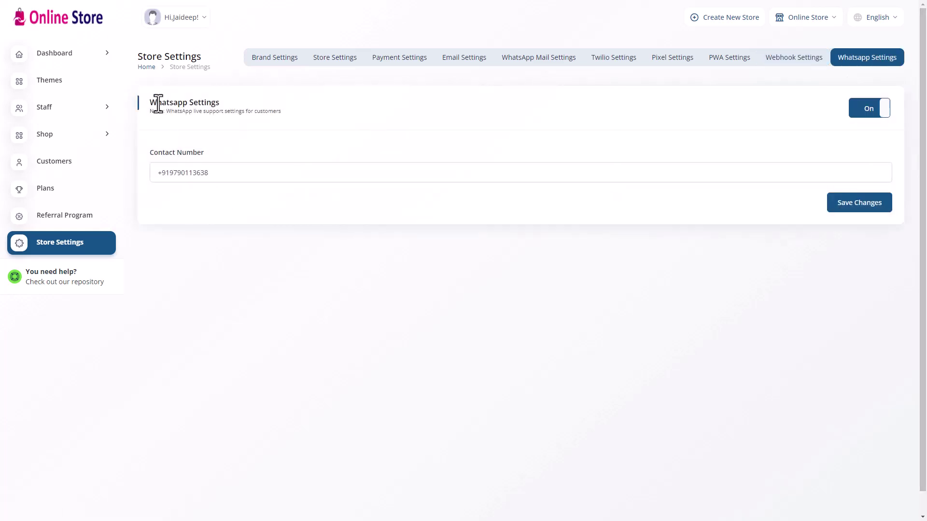
click(224, 177)
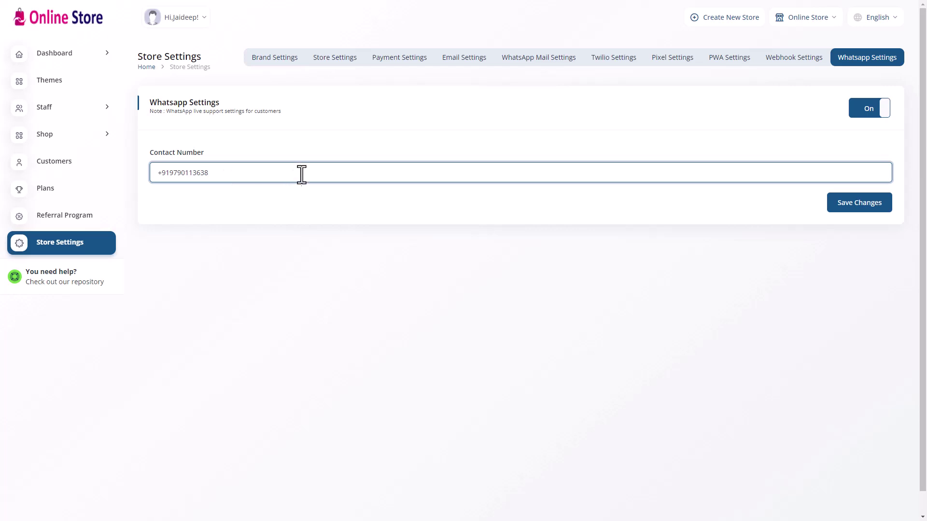
drag(253, 167, 136, 170)
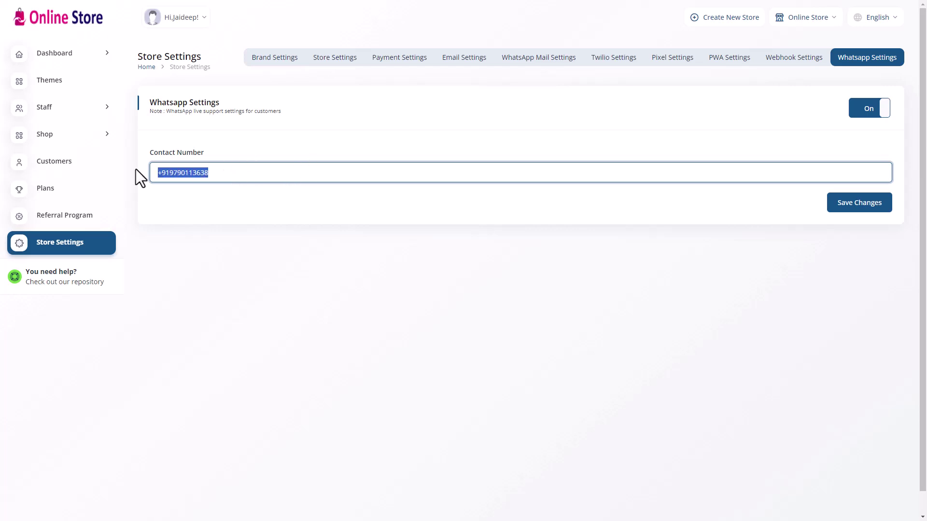
click(377, 213)
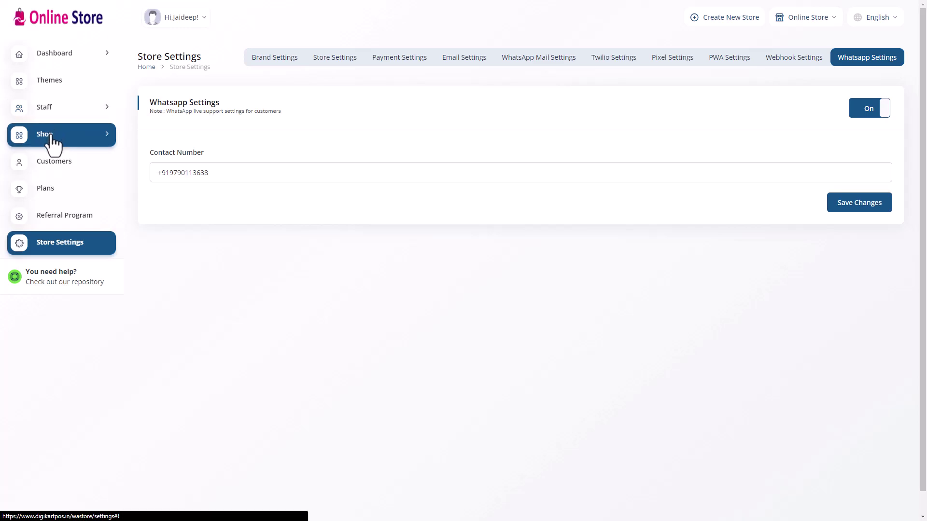
Step: Look up the product coupons in the shop section and switch to the storefront's browser tab in full screen
click(103, 140)
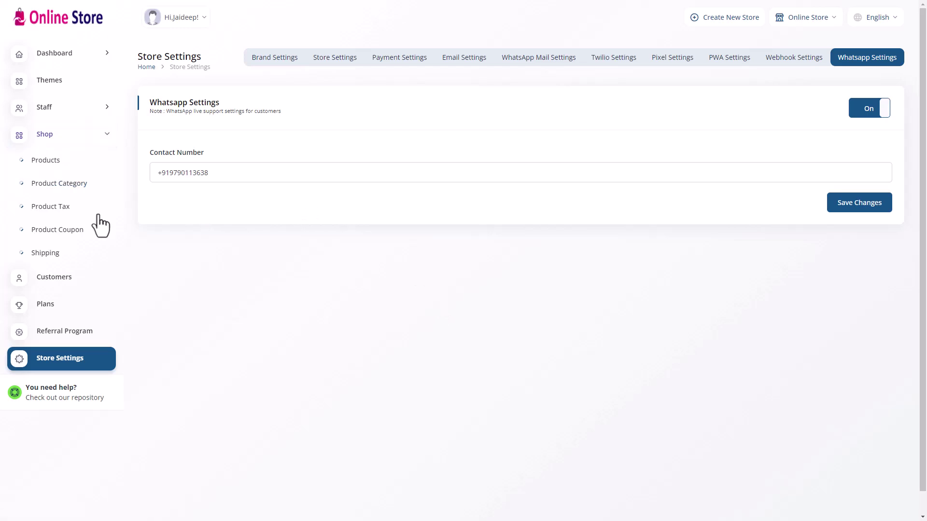
click(48, 231)
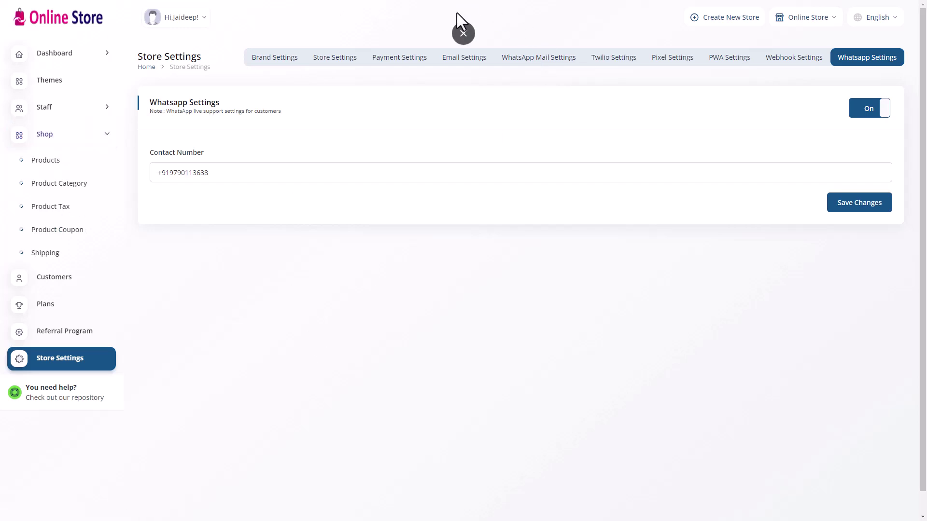
click(465, 35)
click(161, 14)
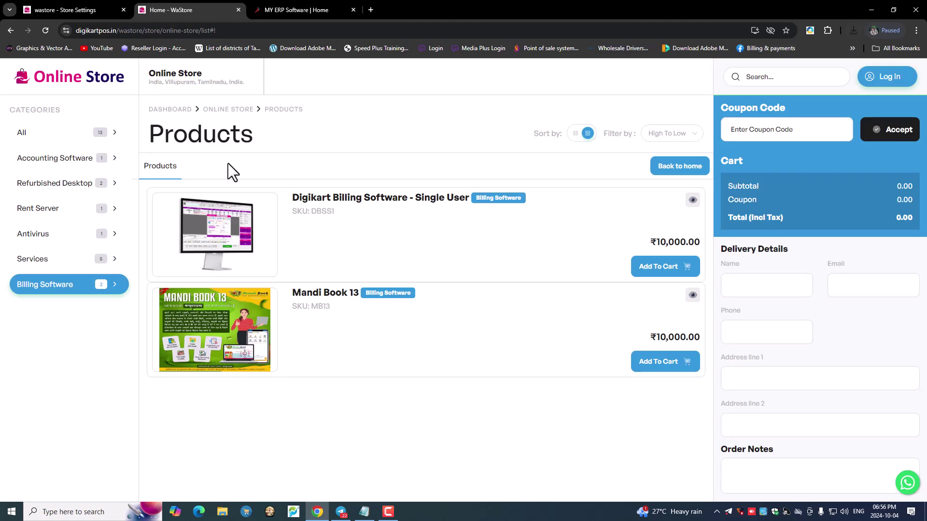
key(F11)
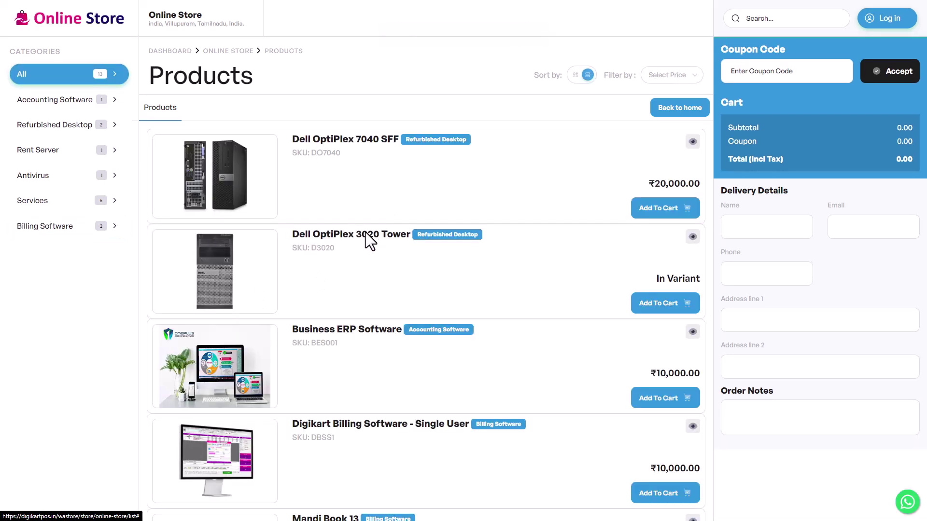
Step: Add K7 Total Security 1 Year from the Antivirus category to the cart and highlight its tax lines
click(48, 177)
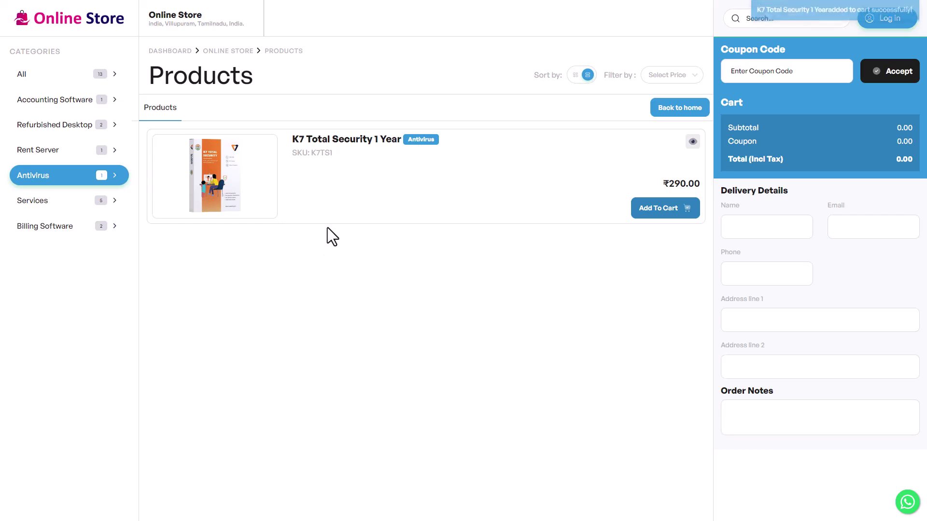
drag(764, 151, 809, 161)
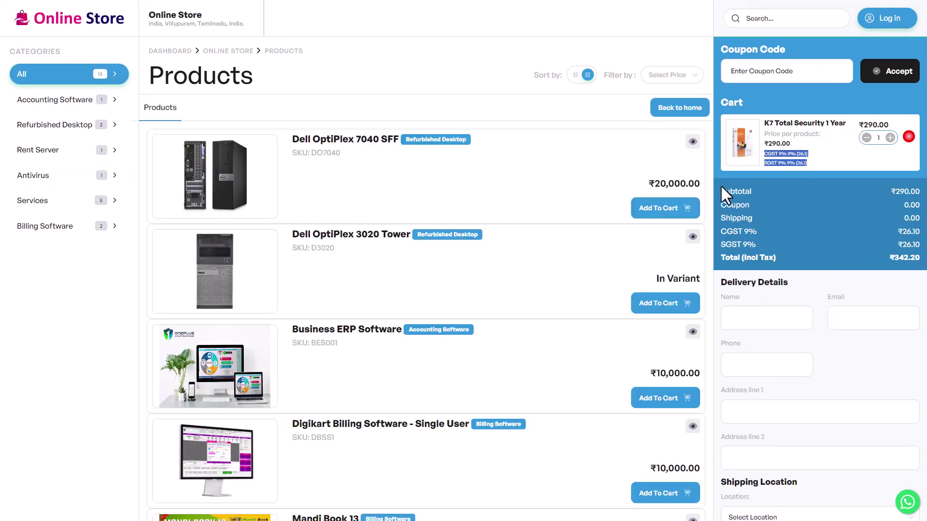
click(746, 233)
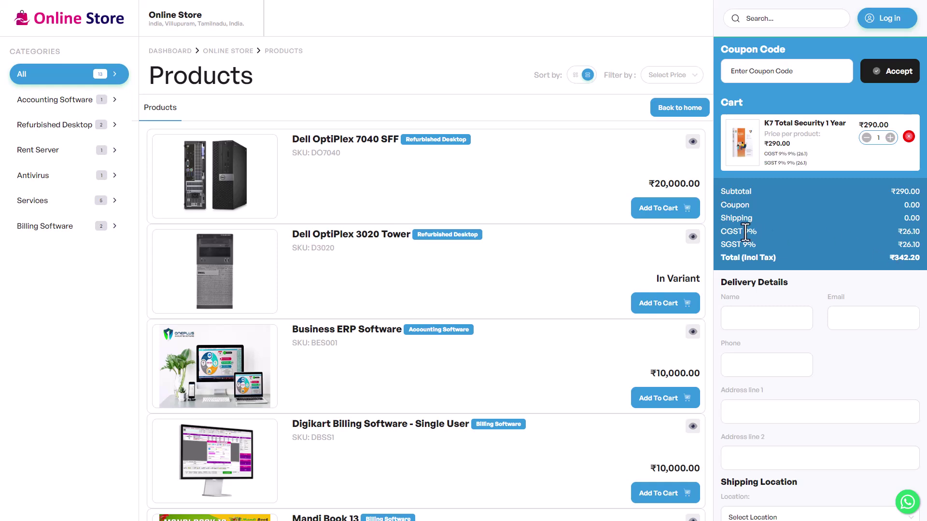
Step: Apply the coupon code WELCOME24 to the cart
right_click(787, 70)
click(806, 163)
key(Return)
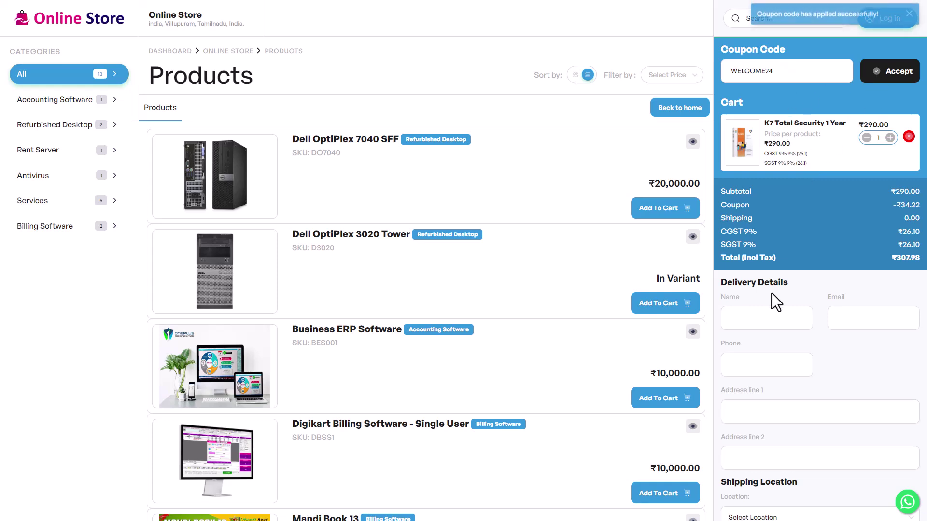
click(871, 221)
Step: Fill in the delivery details with the saved name, e-mail, phone number and address
scroll(840, 299, down, 3)
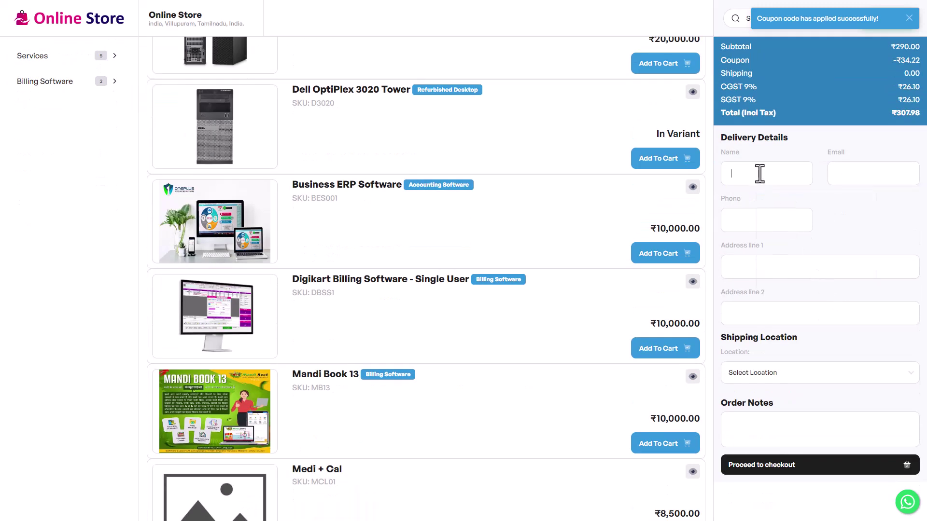
click(760, 174)
click(804, 233)
click(761, 220)
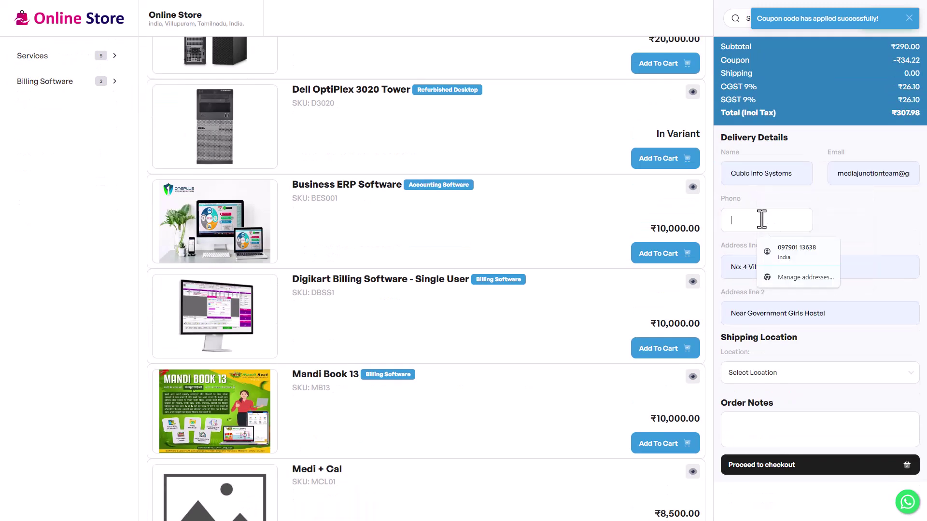
click(790, 245)
Step: Set the shipping location to Villupuram City with Installation Charges as the shipping method
scroll(812, 309, down, 2)
click(753, 282)
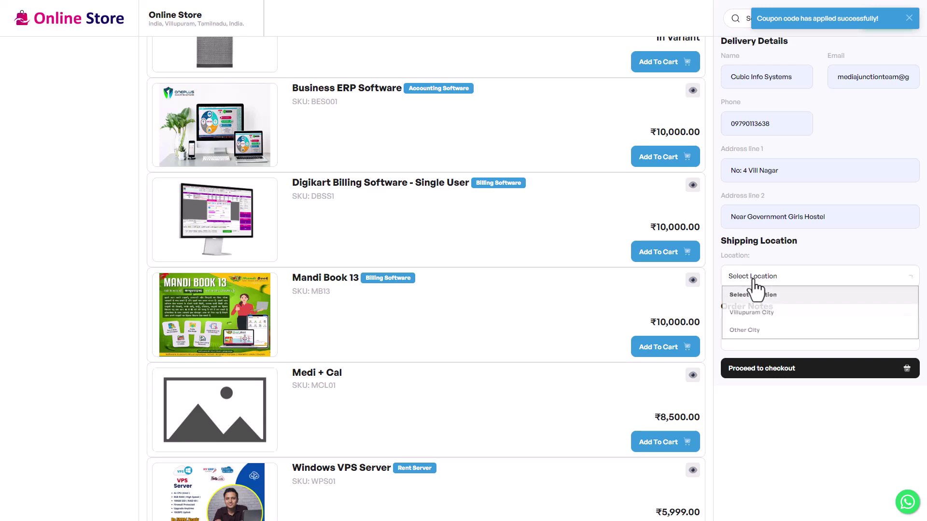
click(753, 314)
click(727, 302)
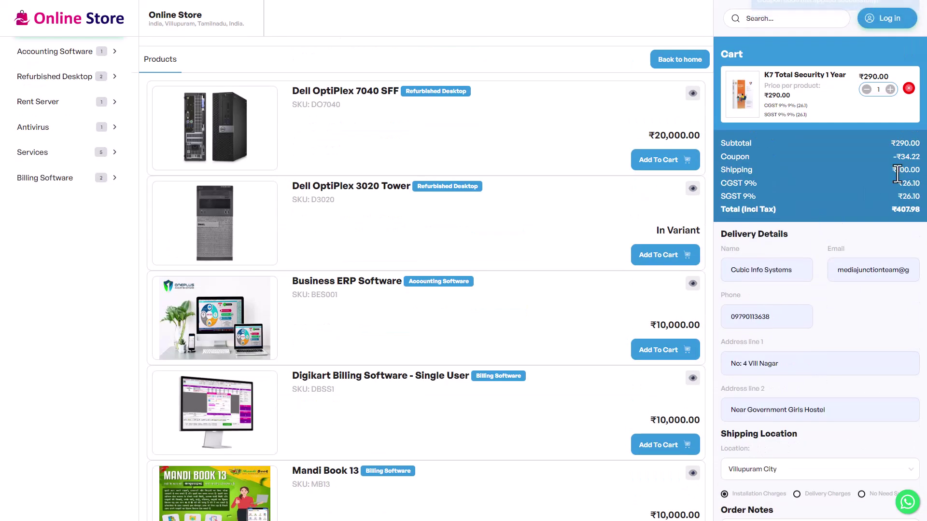
Step: Proceed to checkout as a guest and place the order on Telegram
scroll(851, 288, down, 7)
click(761, 200)
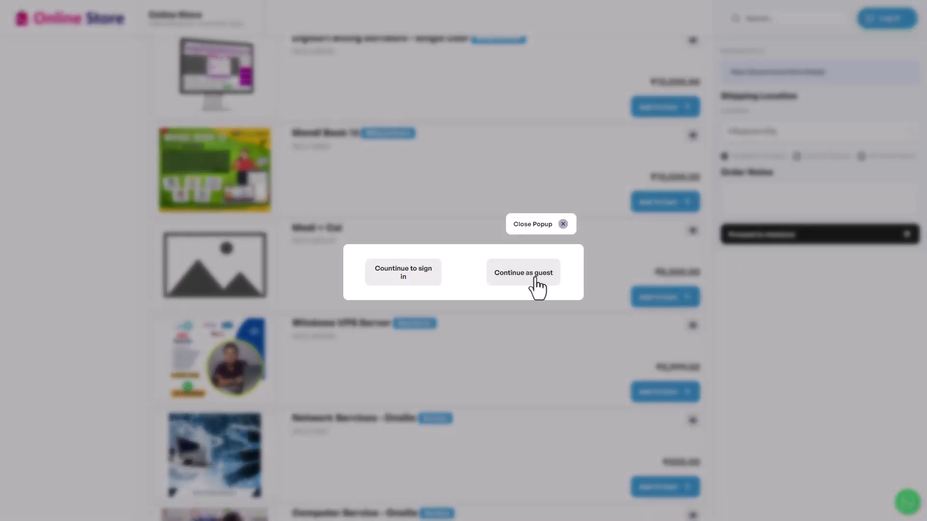
click(543, 288)
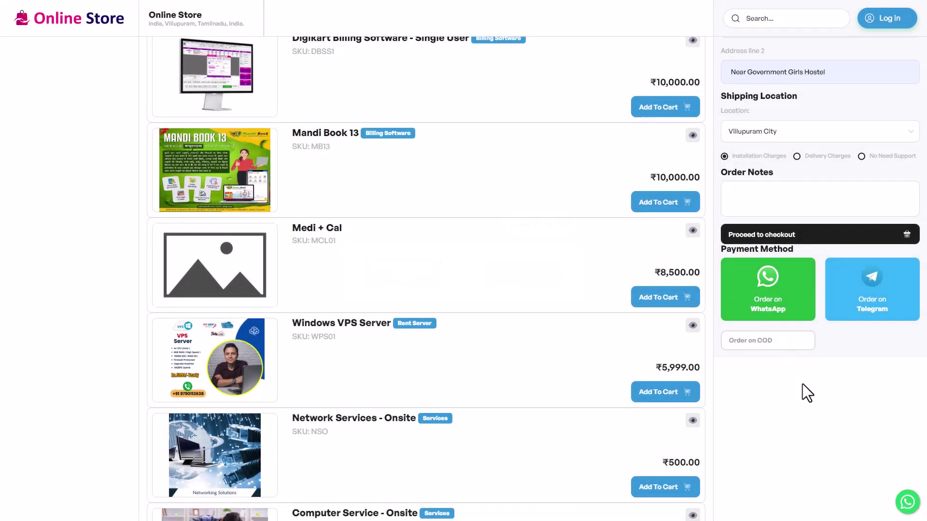
scroll(859, 300, up, 1)
click(844, 303)
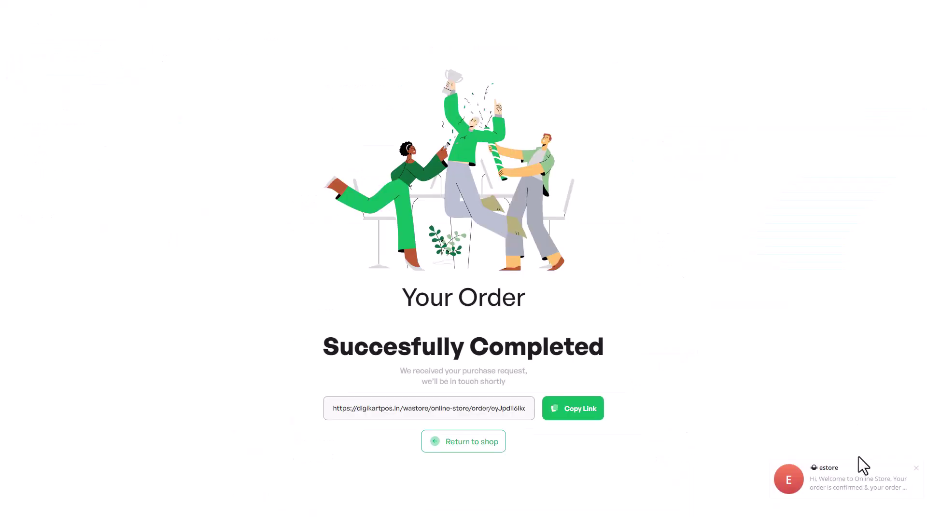
Step: Read the order confirmation in Telegram's estore chat, and highlight the message text in the storefront's WhatsApp question box
click(851, 482)
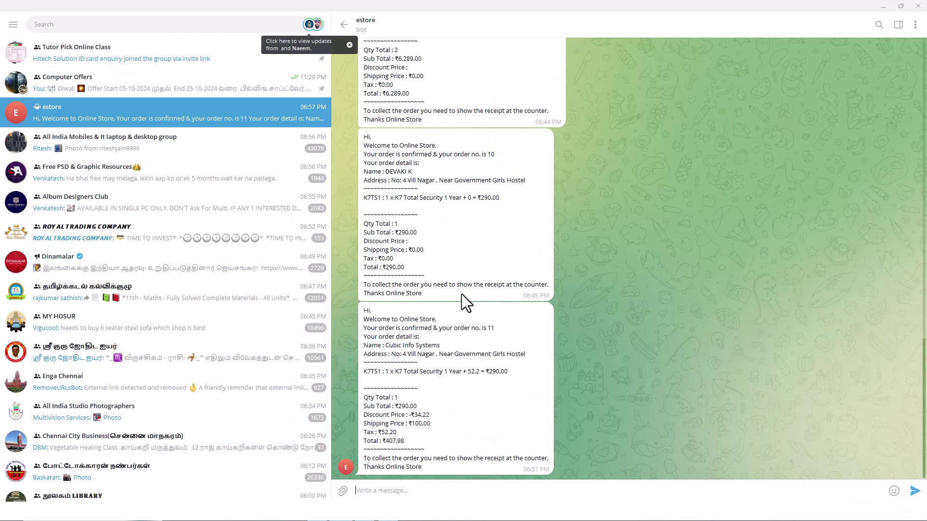
click(886, 7)
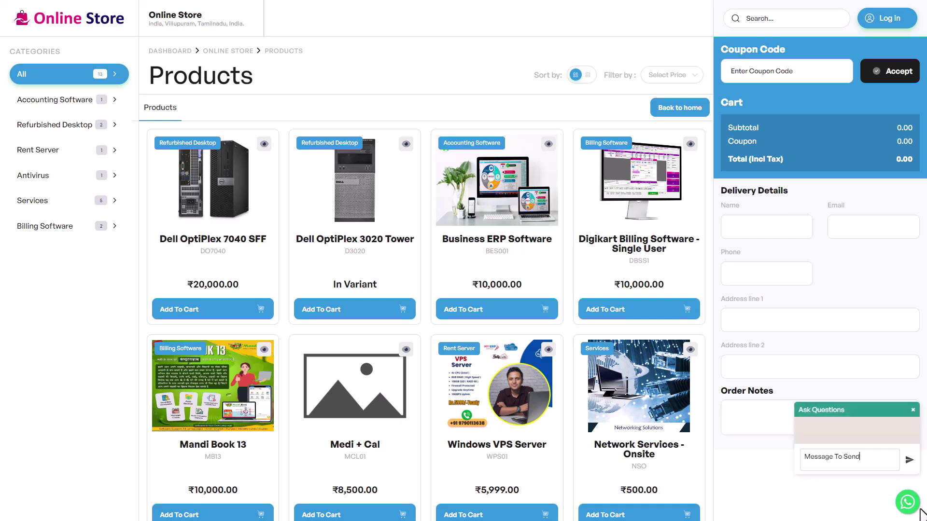
drag(864, 457, 804, 458)
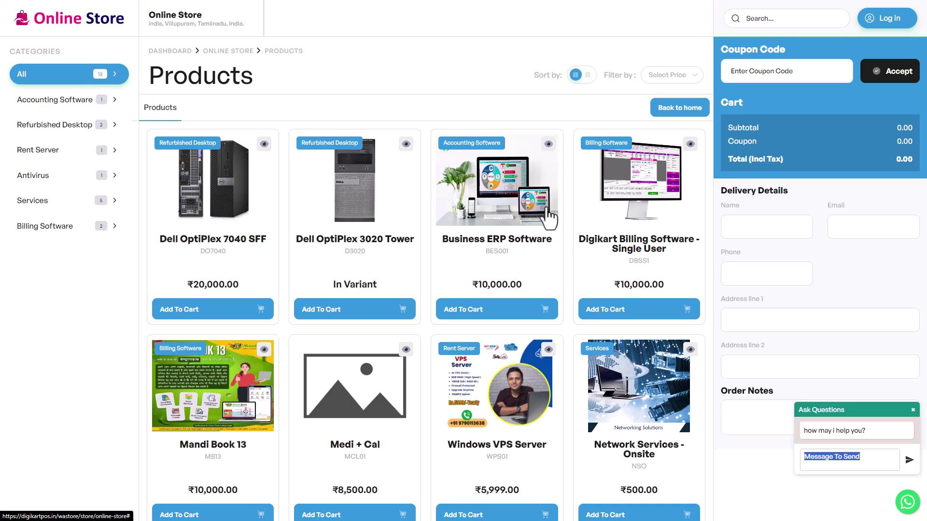
Step: Browse the storefront's product categories from Accounting Software through Billing Software, and close the WhatsApp question box
click(59, 109)
click(52, 127)
click(45, 147)
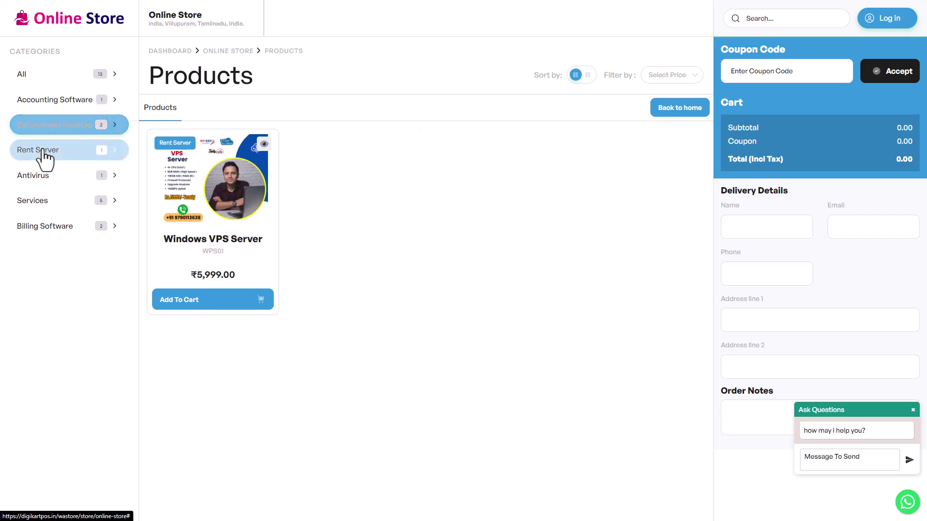
click(37, 175)
click(33, 202)
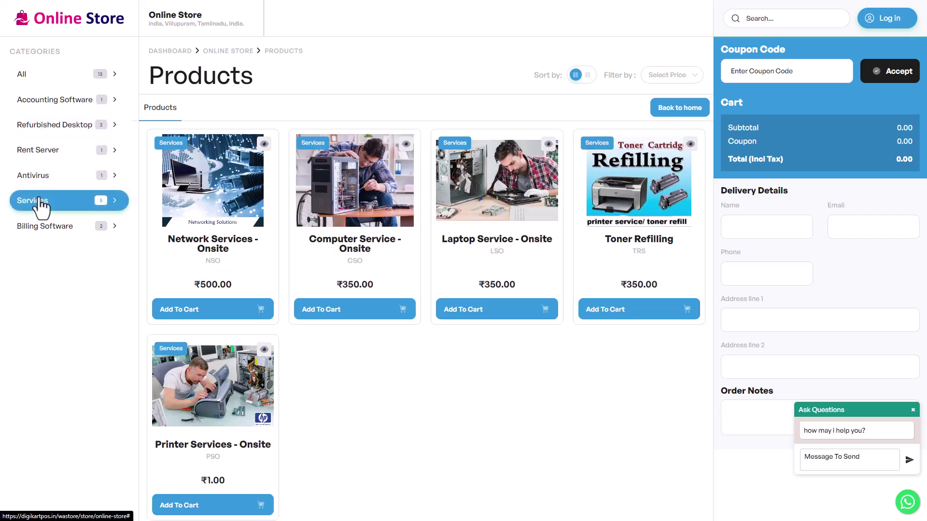
click(42, 229)
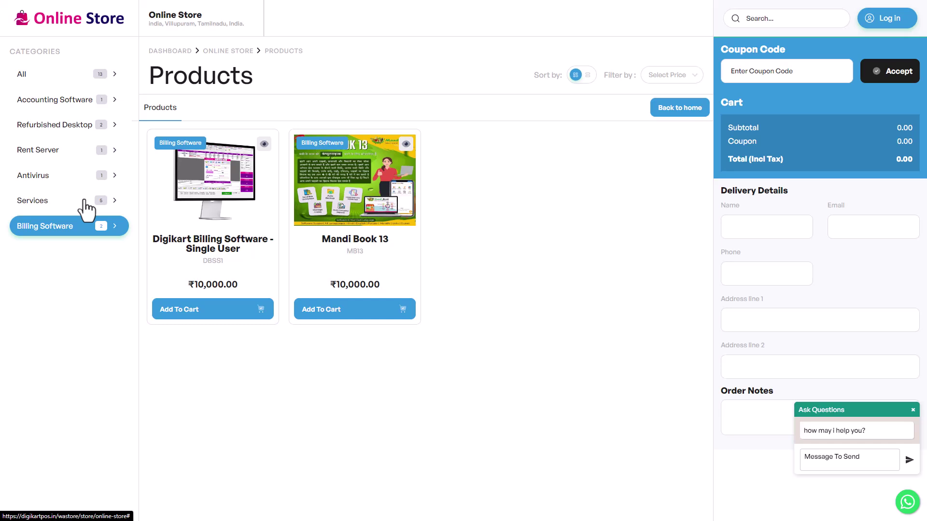
click(913, 410)
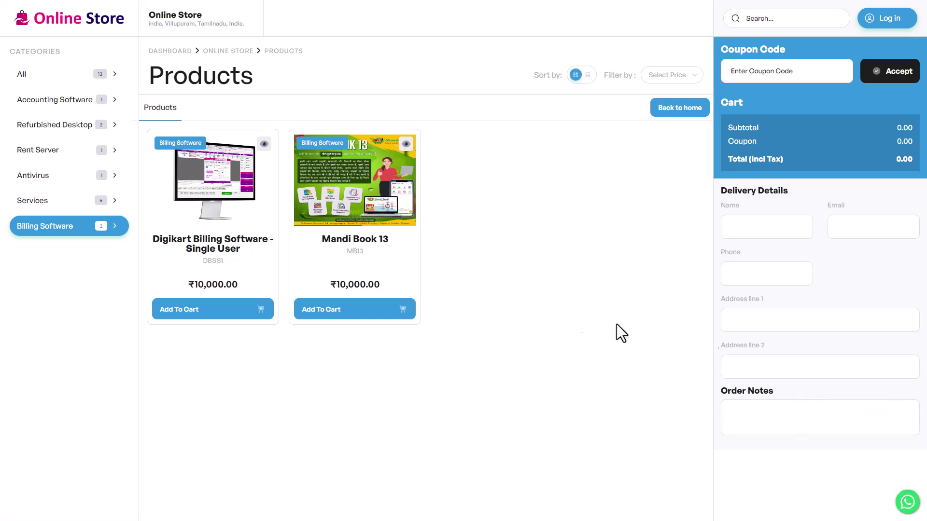